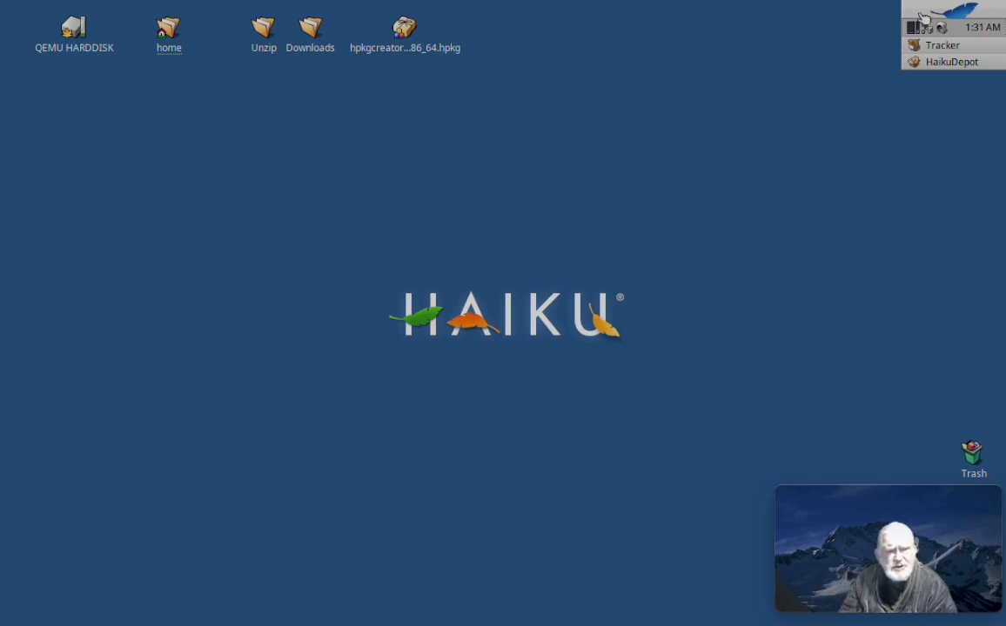
Launch HPKGCreator from the installed applications and reposition its window on the desktop
{"action": "left_click", "coordinate": [922, 17]}
{"action": "mouse_move", "coordinate": [832, 180]}
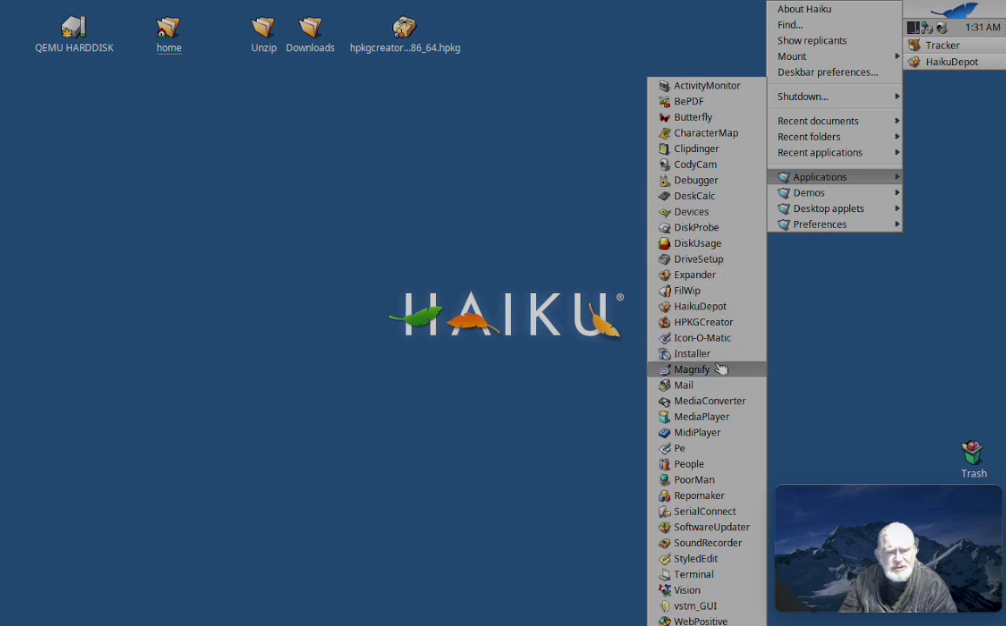
{"action": "left_click", "coordinate": [702, 322]}
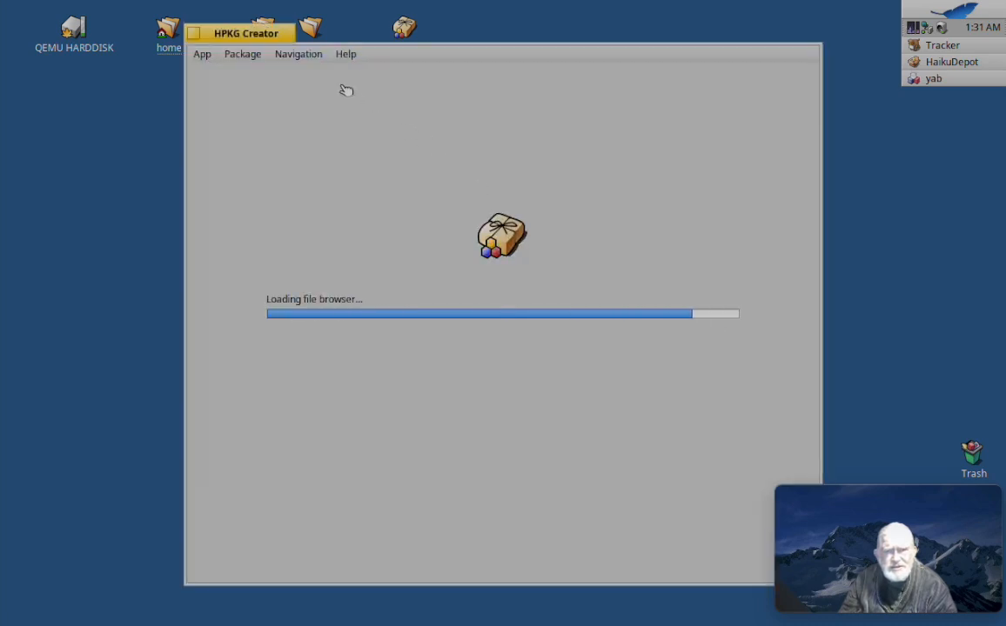
{"action": "left_click_drag", "start_coordinate": [257, 37], "coordinate": [160, 25]}
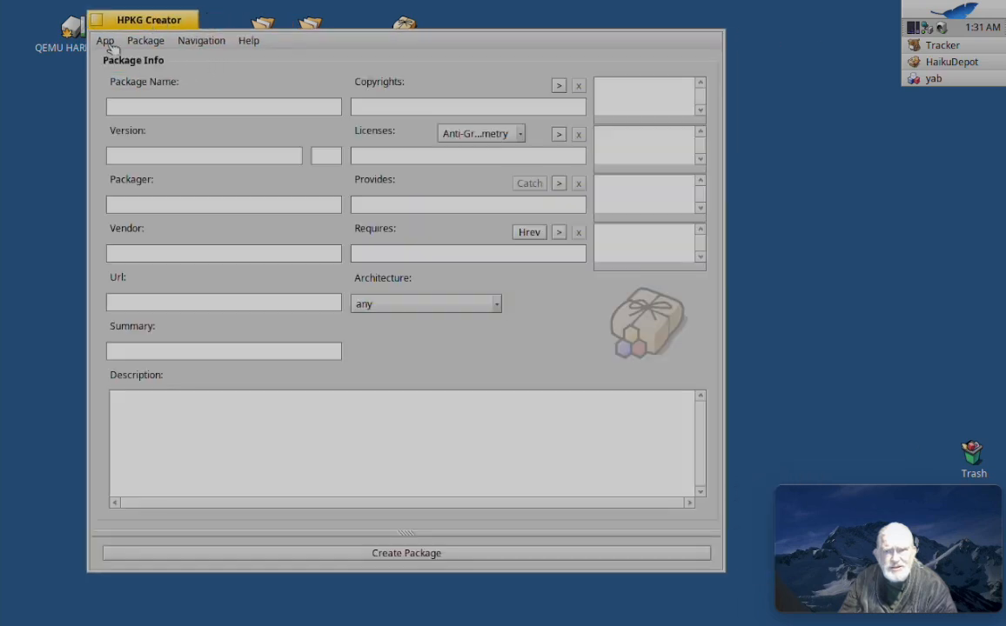
Check the HPKG output folder in the program options and return to the package form without saving
{"action": "left_click", "coordinate": [106, 42]}
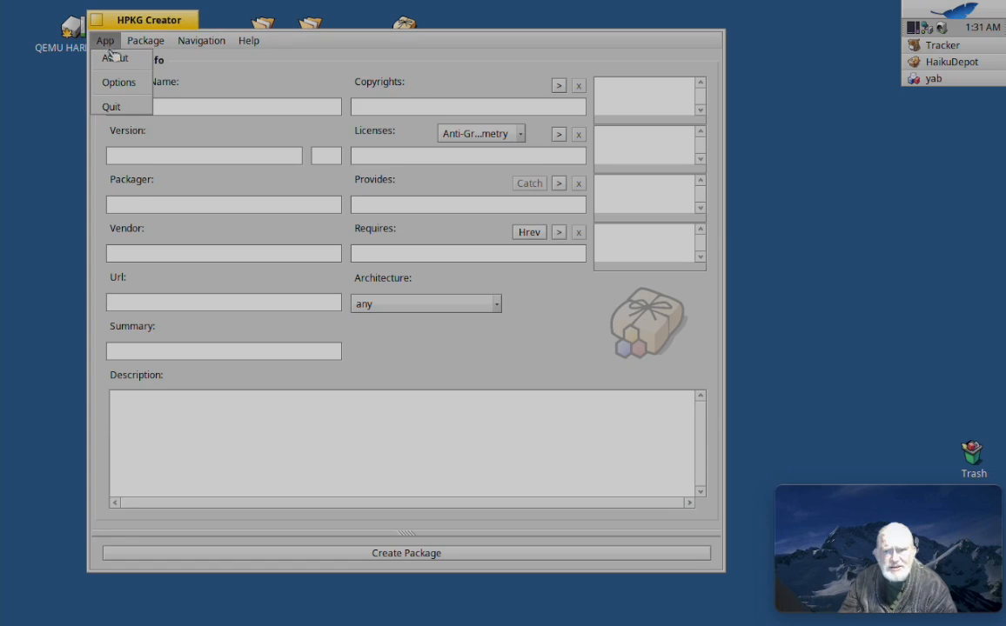
{"action": "left_click", "coordinate": [123, 83]}
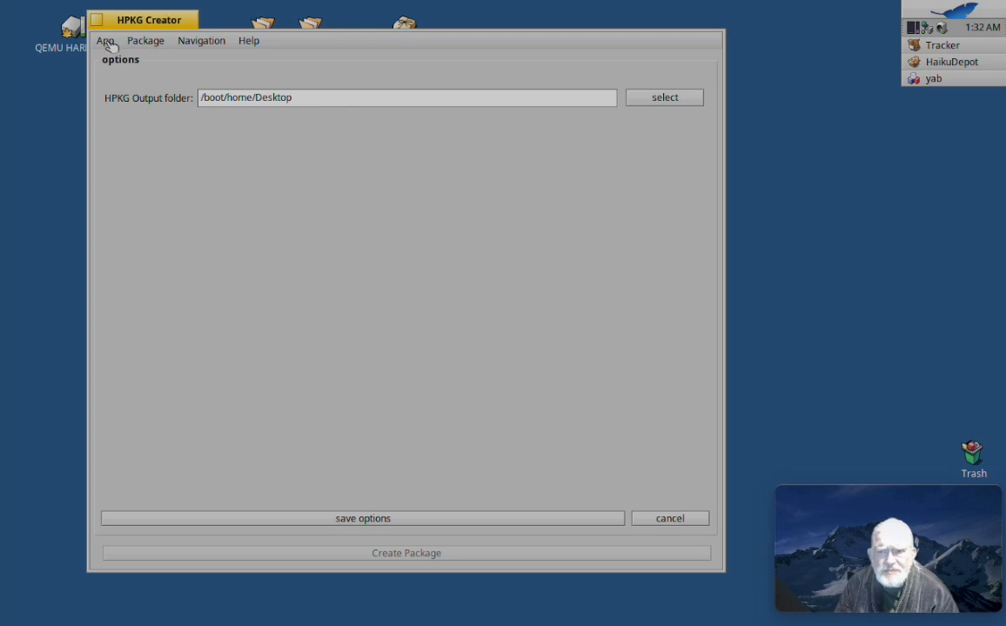
{"action": "left_click", "coordinate": [199, 44]}
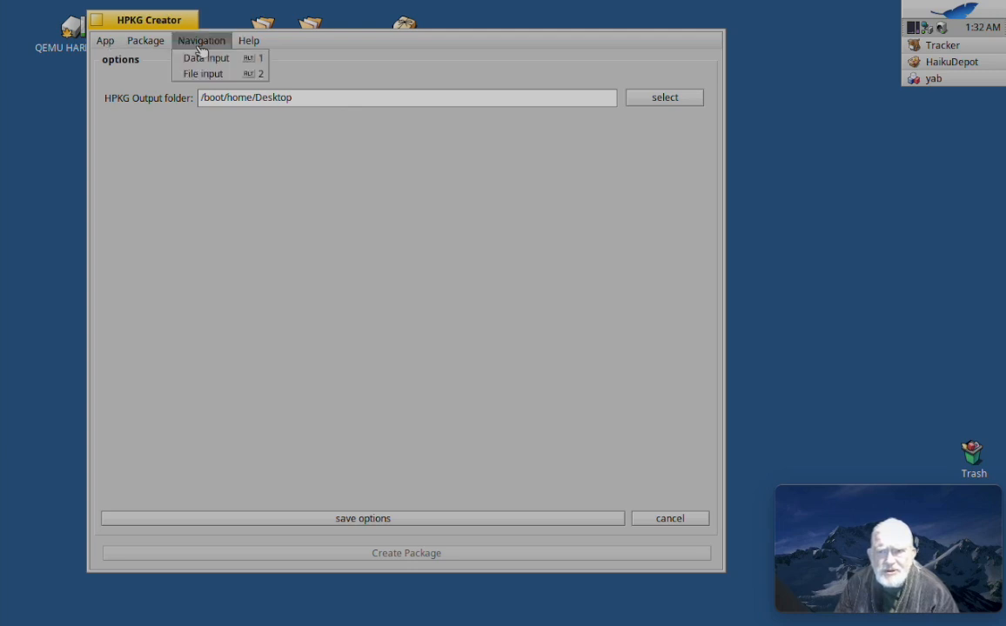
{"action": "left_click", "coordinate": [203, 61]}
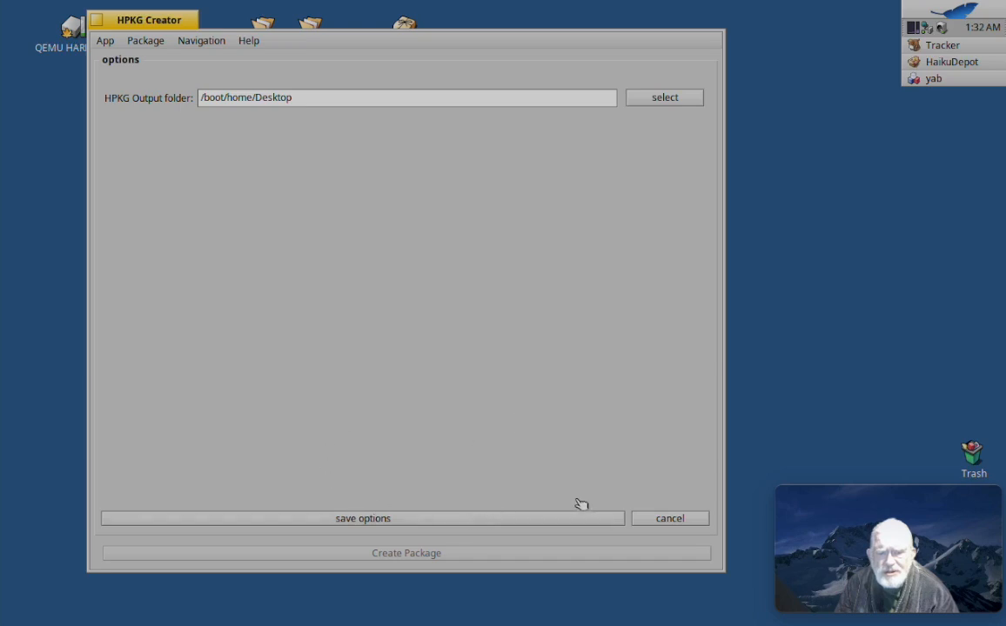
{"action": "left_click", "coordinate": [670, 518]}
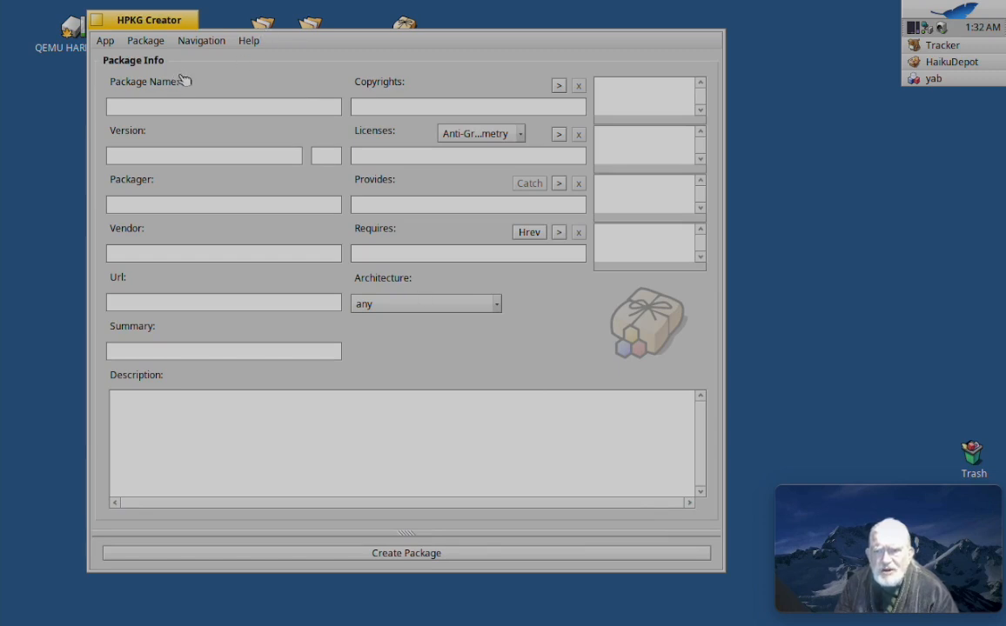
Reposition the HPKG Creator window and set the package architecture to x86_64
{"action": "left_click_drag", "start_coordinate": [165, 27], "coordinate": [133, 52]}
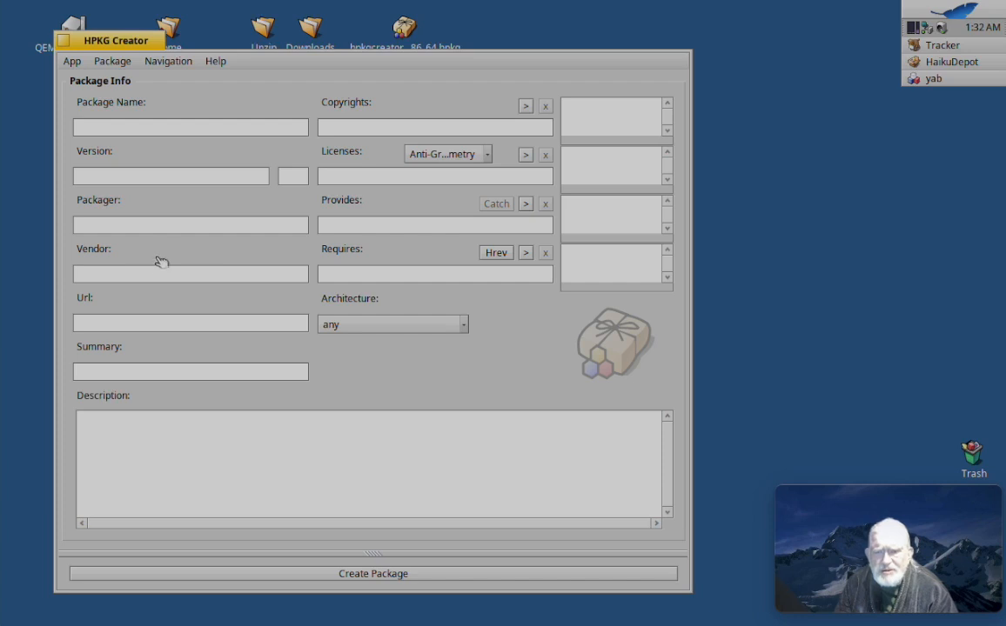
{"action": "left_click", "coordinate": [369, 326]}
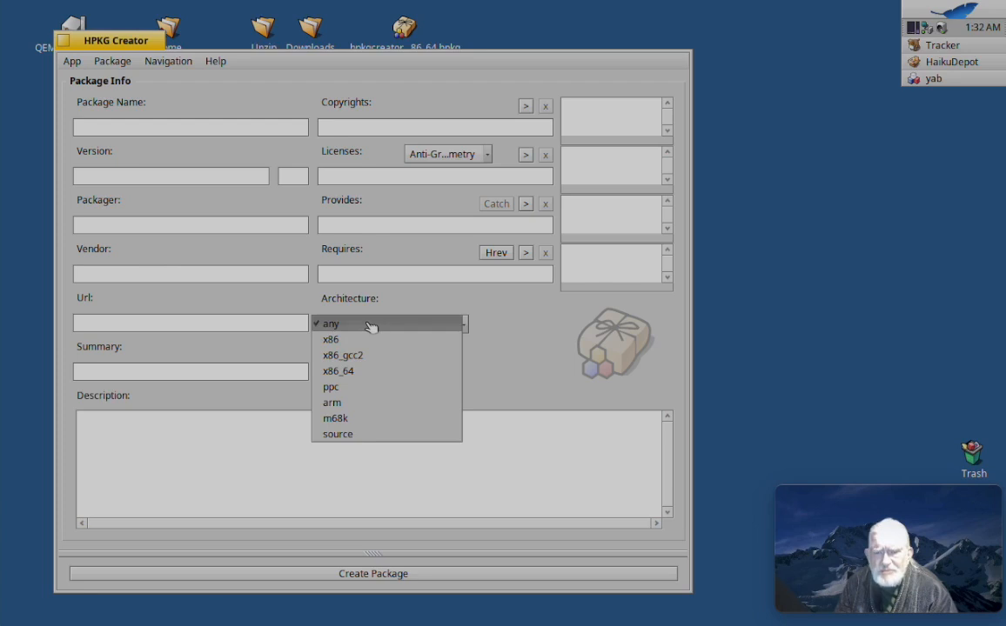
{"action": "left_click", "coordinate": [374, 370]}
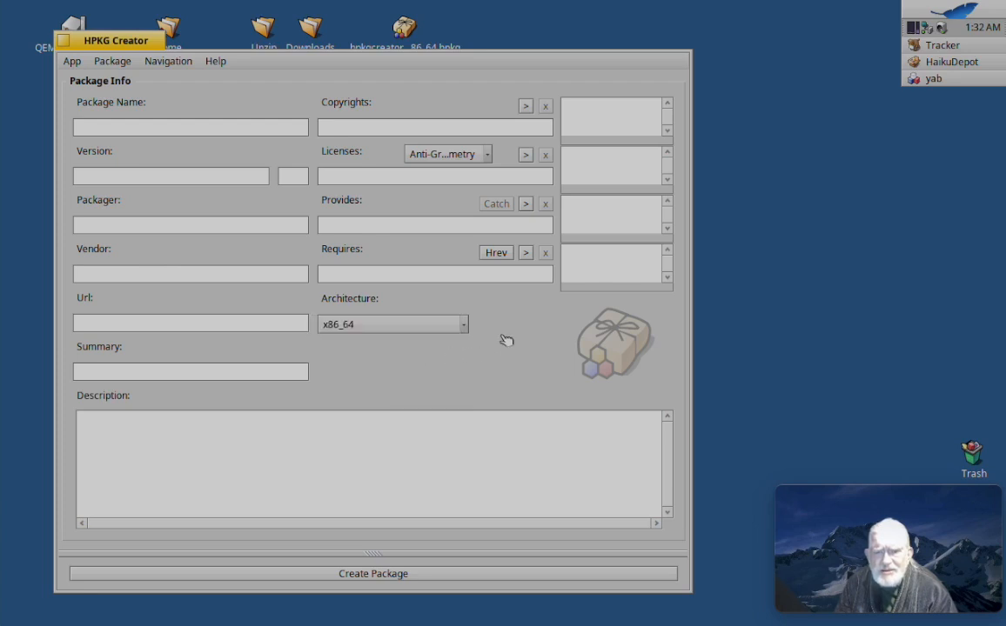
Look through the whole list of available licenses and close it without choosing one
{"action": "left_click", "coordinate": [447, 156]}
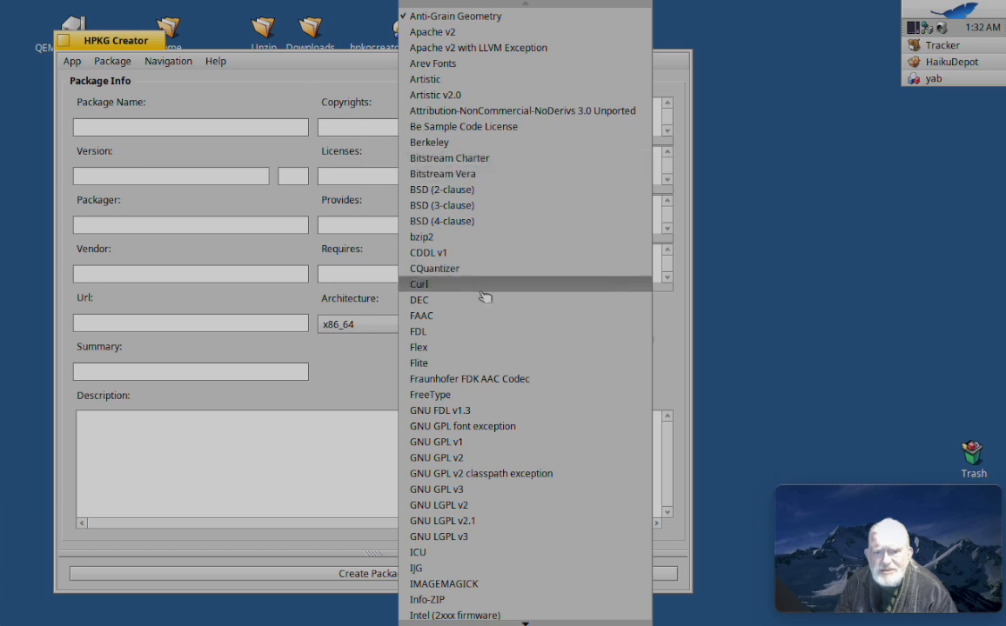
{"action": "scroll", "coordinate": [481, 366], "scroll_direction": "down", "scroll_amount": 6}
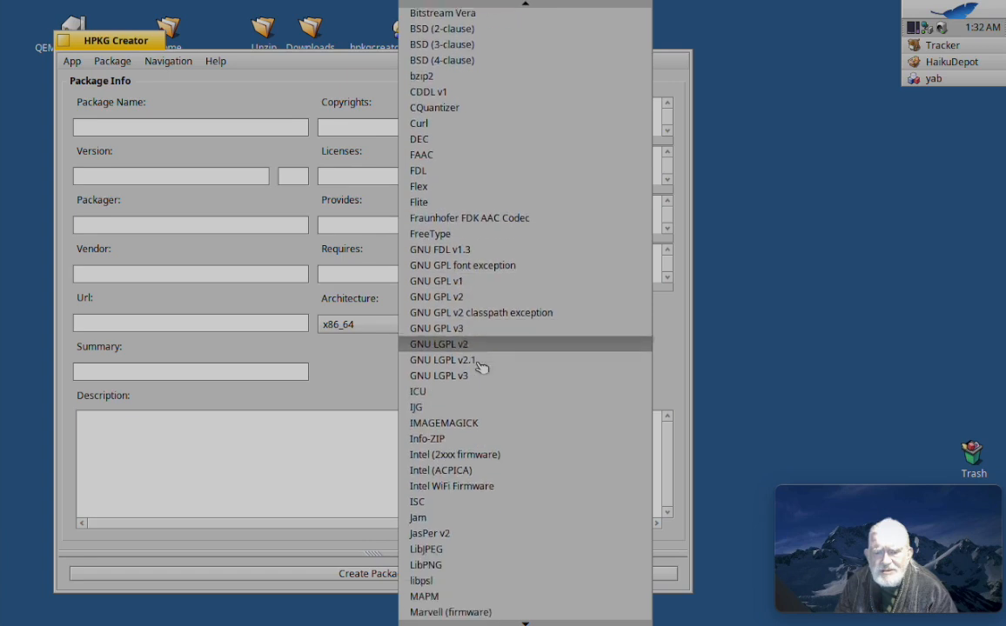
{"action": "scroll", "coordinate": [481, 367], "scroll_direction": "down", "scroll_amount": 12}
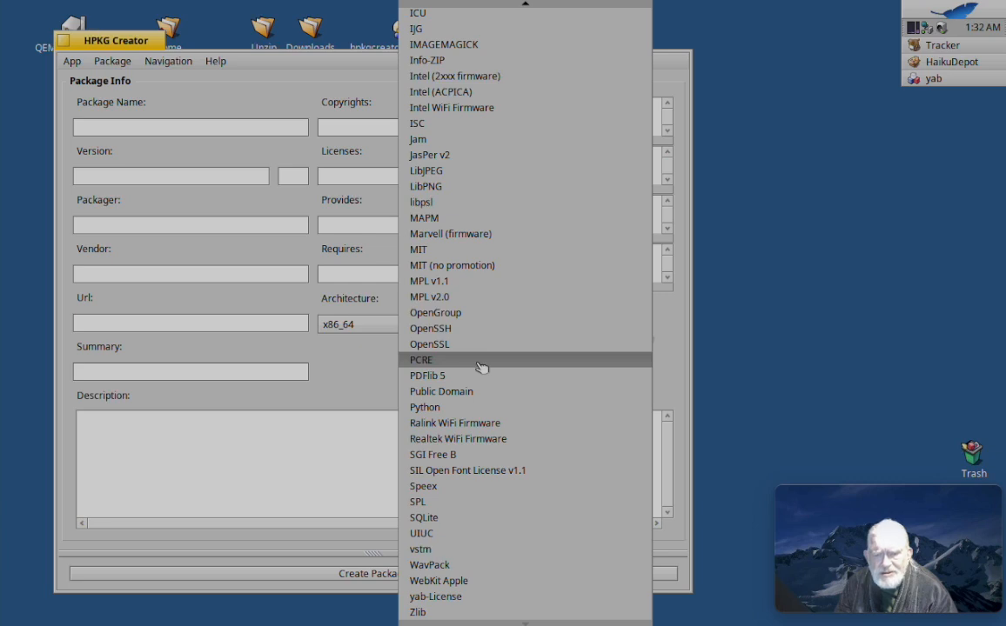
{"action": "scroll", "coordinate": [481, 366], "scroll_direction": "up", "scroll_amount": 17}
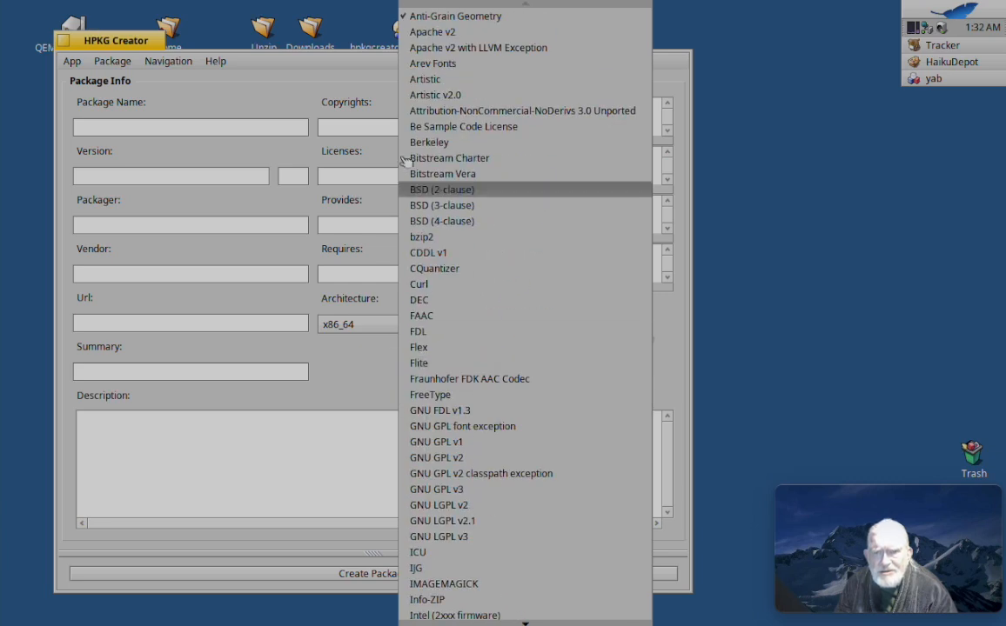
{"action": "left_click", "coordinate": [260, 87]}
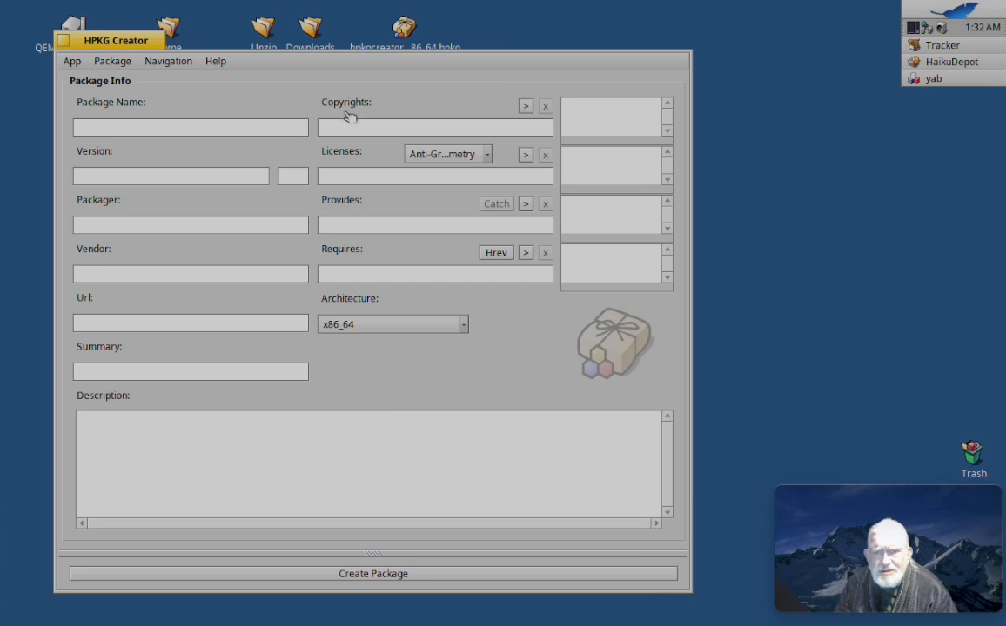
{"action": "left_click", "coordinate": [341, 128]}
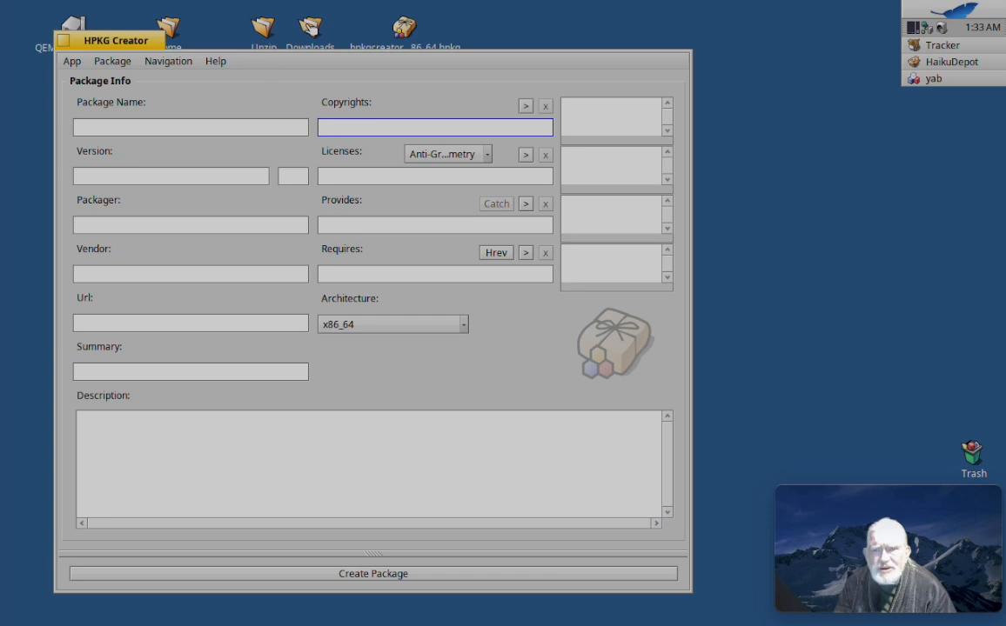
Check the desktop's Downloads folder and move the hpkgcreator package file from the desktop to the Trash
{"action": "double_click", "coordinate": [315, 32]}
{"action": "left_click", "coordinate": [409, 32]}
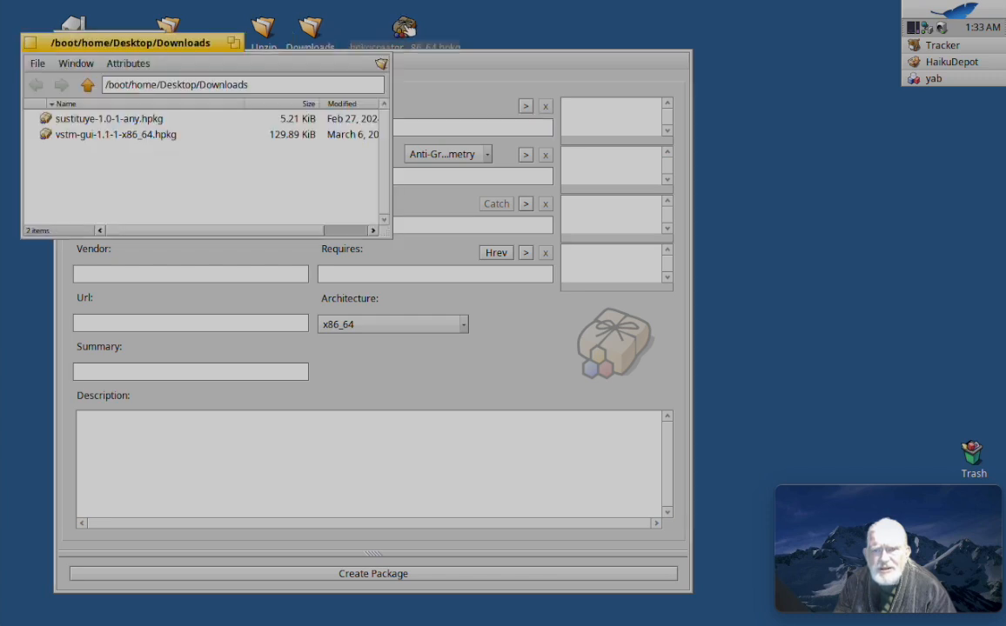
{"action": "right_click", "coordinate": [404, 27]}
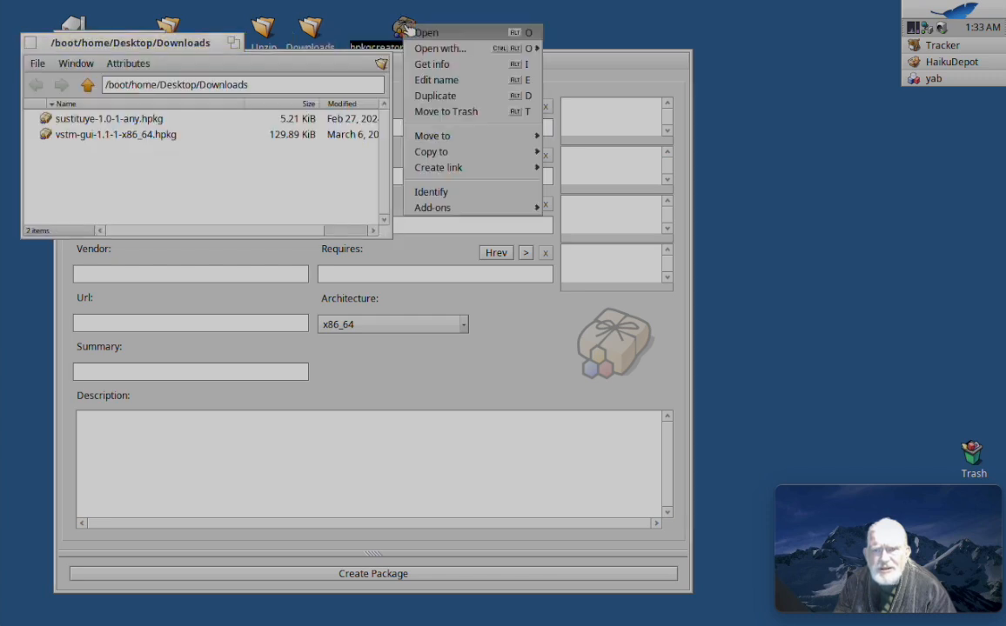
{"action": "left_click", "coordinate": [458, 113]}
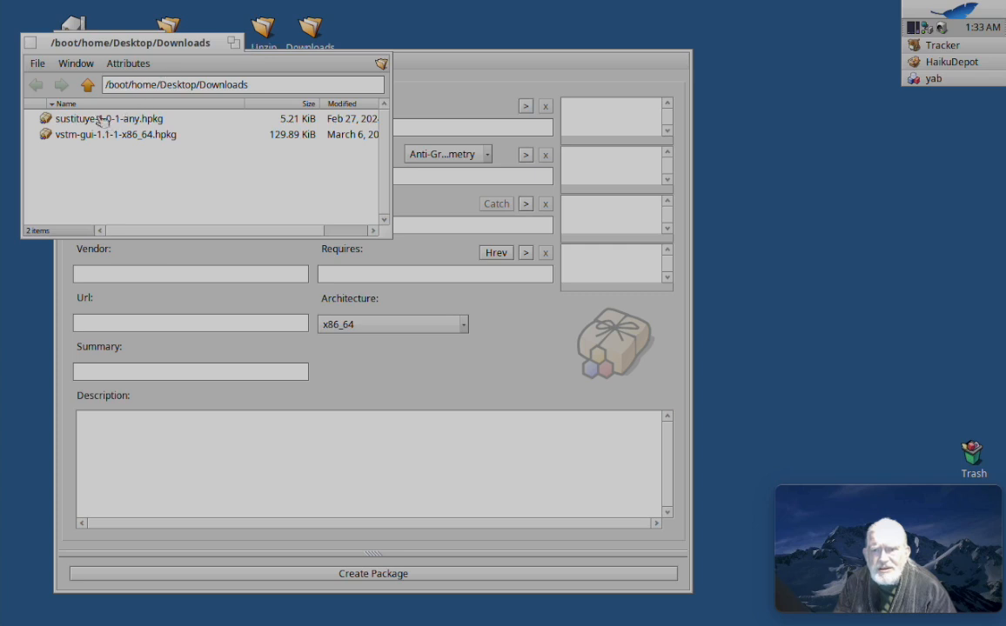
{"action": "left_click", "coordinate": [30, 42]}
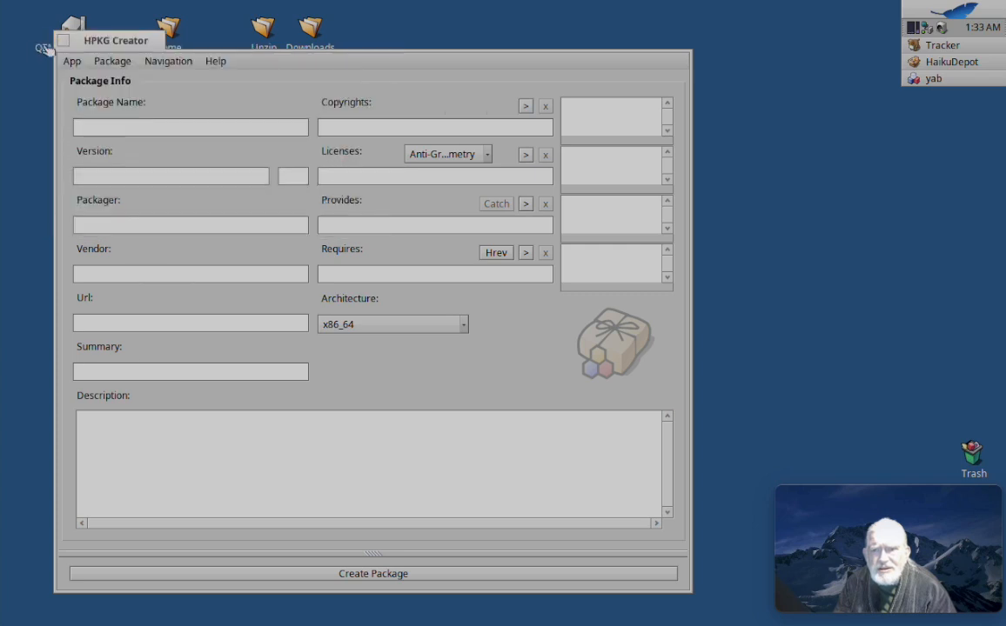
Import the existing hpkgcreator x86_64 HPKG from the packages folder into the package form
{"action": "left_click", "coordinate": [72, 62]}
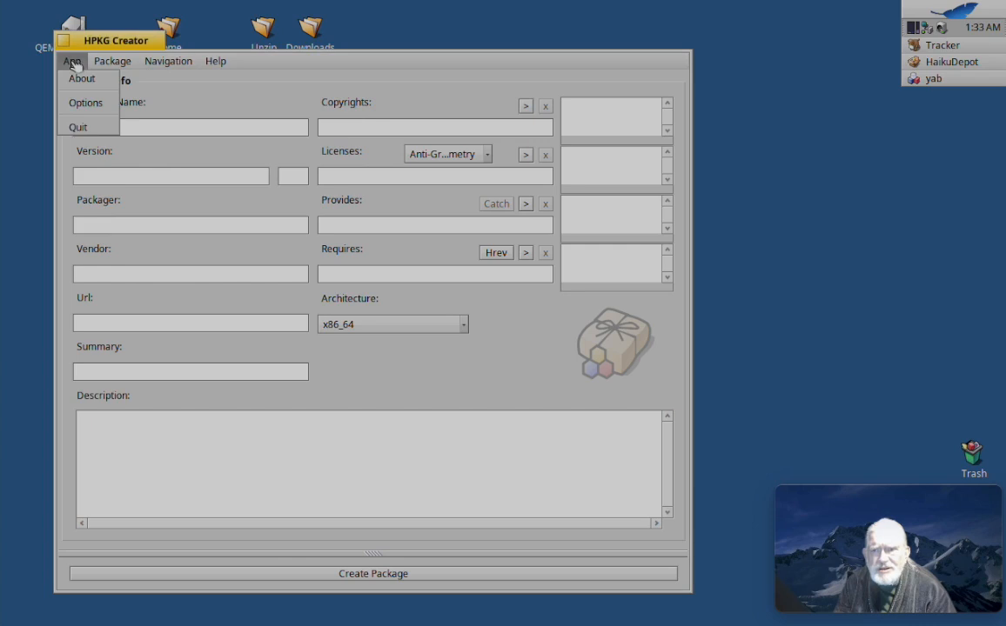
{"action": "mouse_move", "coordinate": [106, 63]}
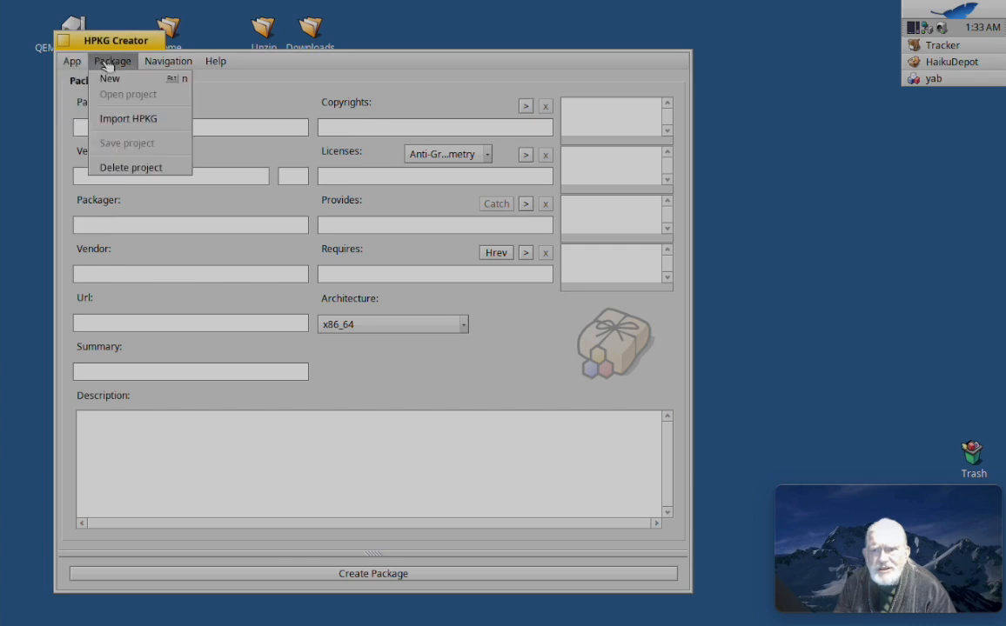
{"action": "left_click", "coordinate": [144, 120]}
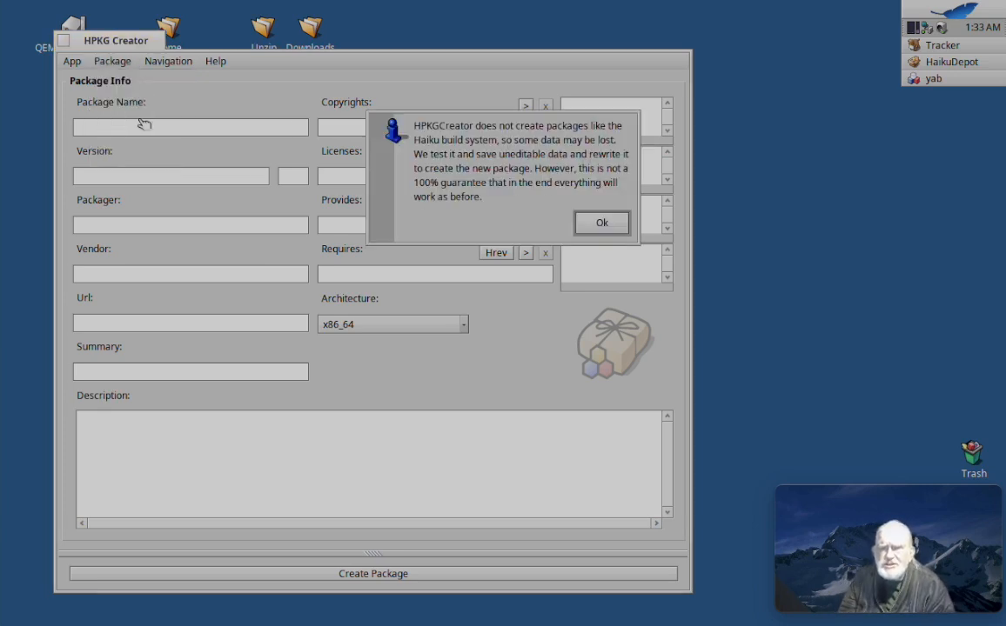
{"action": "left_click", "coordinate": [605, 225]}
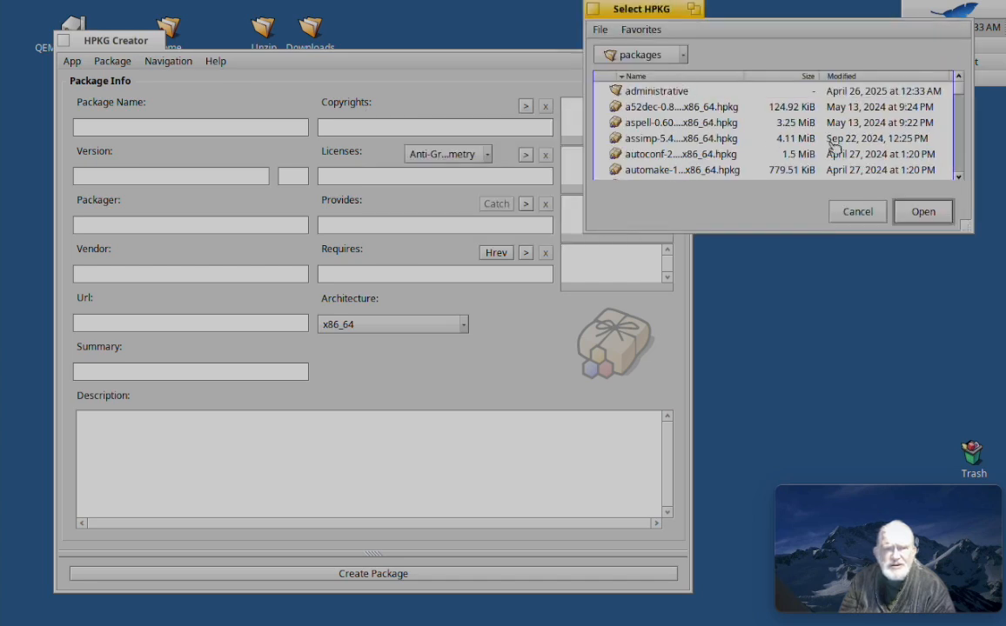
{"action": "scroll", "coordinate": [962, 139], "scroll_direction": "down", "scroll_amount": 10}
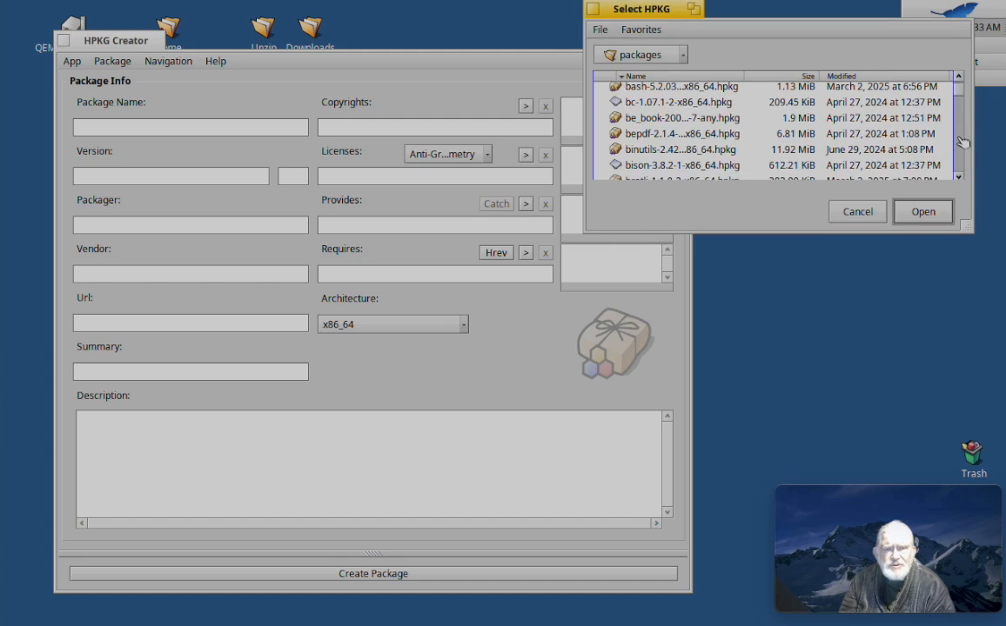
{"action": "scroll", "coordinate": [962, 142], "scroll_direction": "down", "scroll_amount": 15}
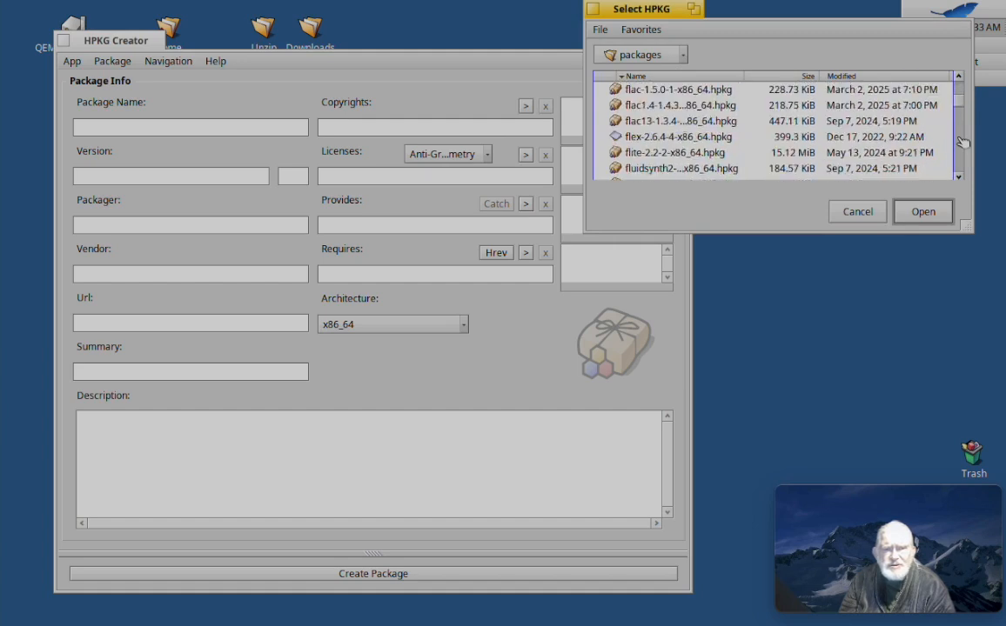
{"action": "scroll", "coordinate": [962, 142], "scroll_direction": "down", "scroll_amount": 15}
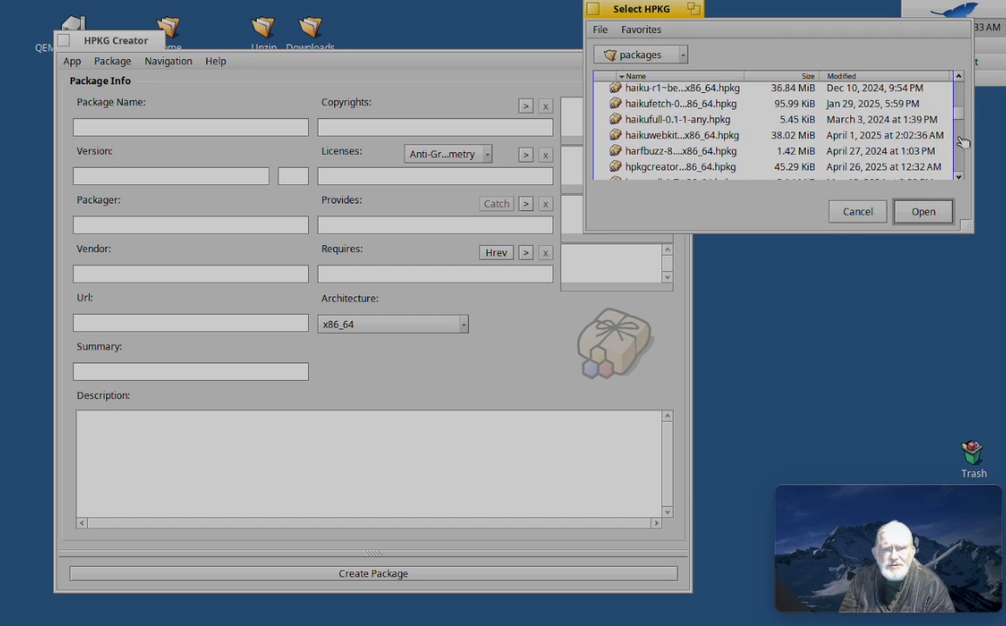
{"action": "scroll", "coordinate": [962, 142], "scroll_direction": "down", "scroll_amount": 3}
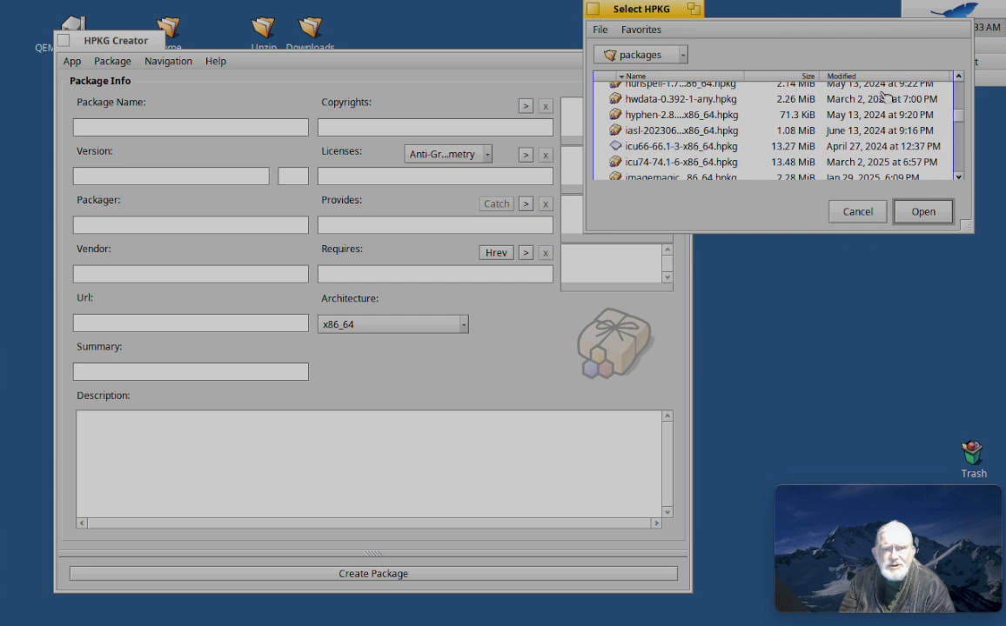
{"action": "left_click", "coordinate": [959, 76]}
{"action": "left_click", "coordinate": [959, 77]}
{"action": "left_click", "coordinate": [958, 77]}
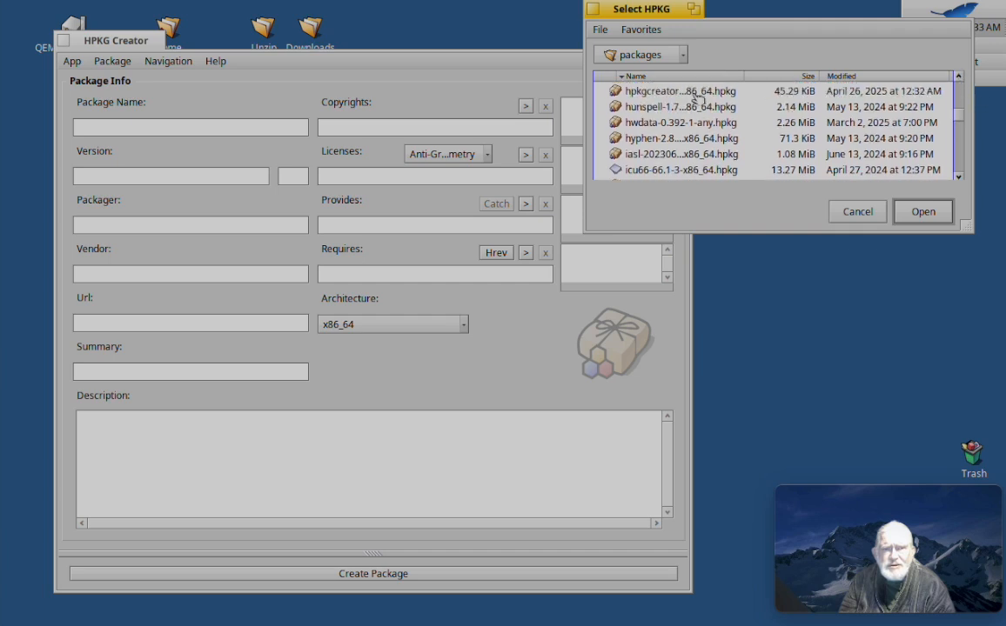
{"action": "left_click", "coordinate": [695, 92]}
{"action": "left_click", "coordinate": [920, 212]}
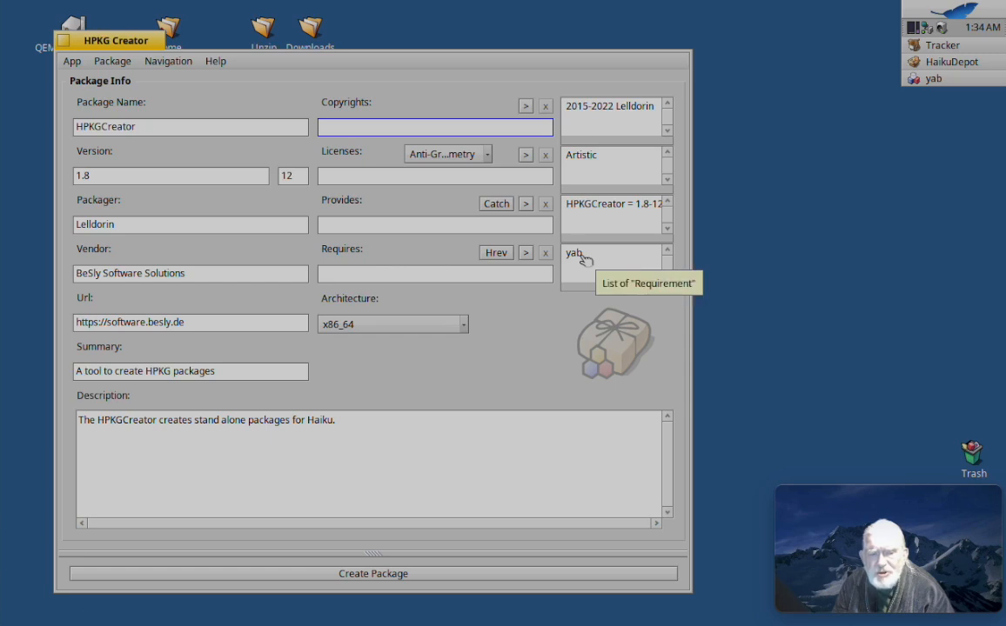
Add app:HPKGCreator as a second entry to the package's Provides list
{"action": "left_click", "coordinate": [596, 210]}
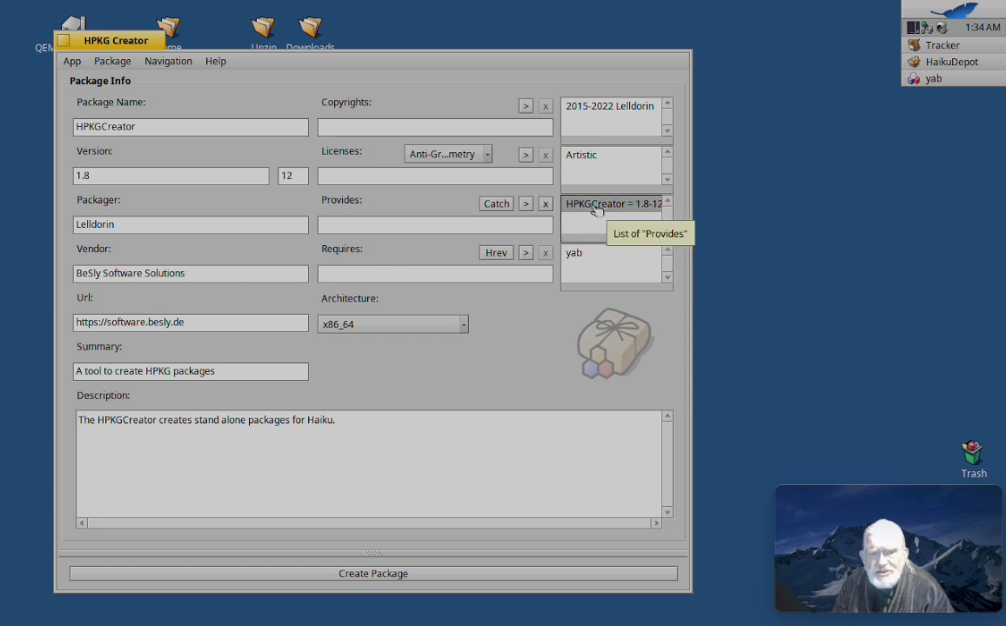
{"action": "left_click", "coordinate": [333, 226]}
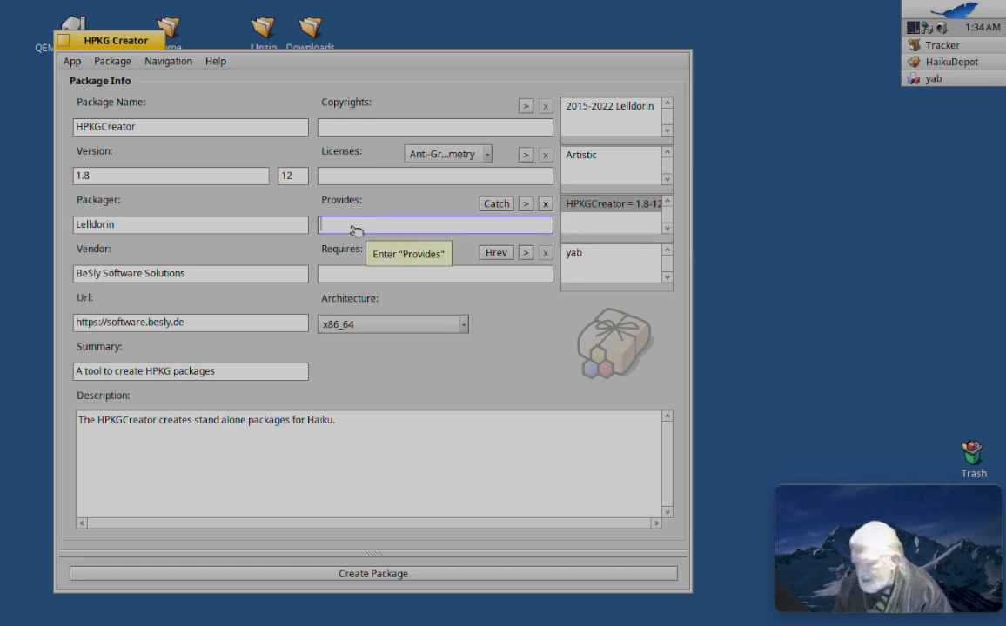
{"action": "type", "text": "app"}
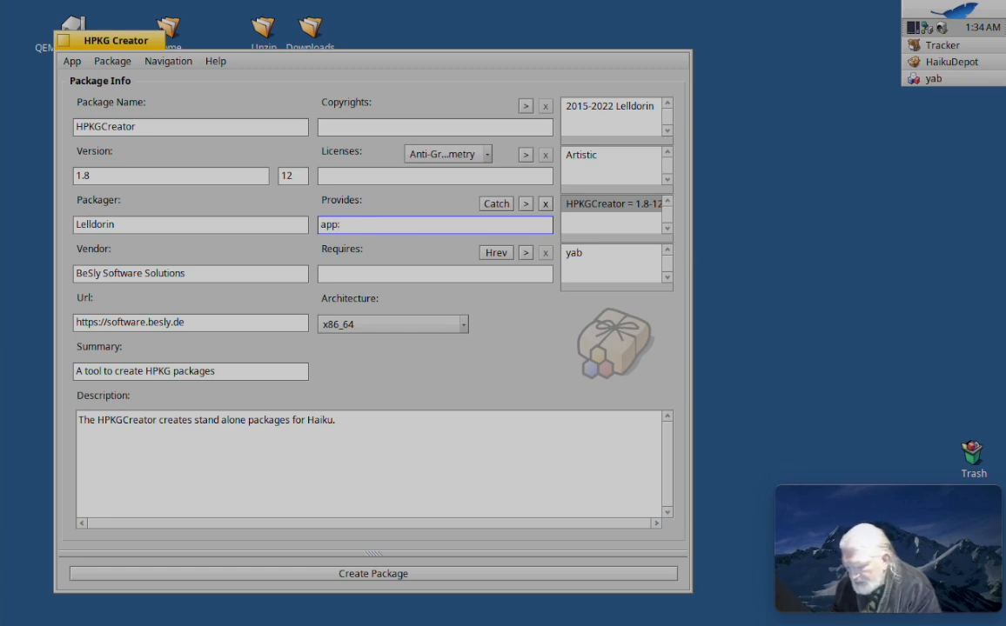
{"action": "type", "text": ":HPKGCreator"}
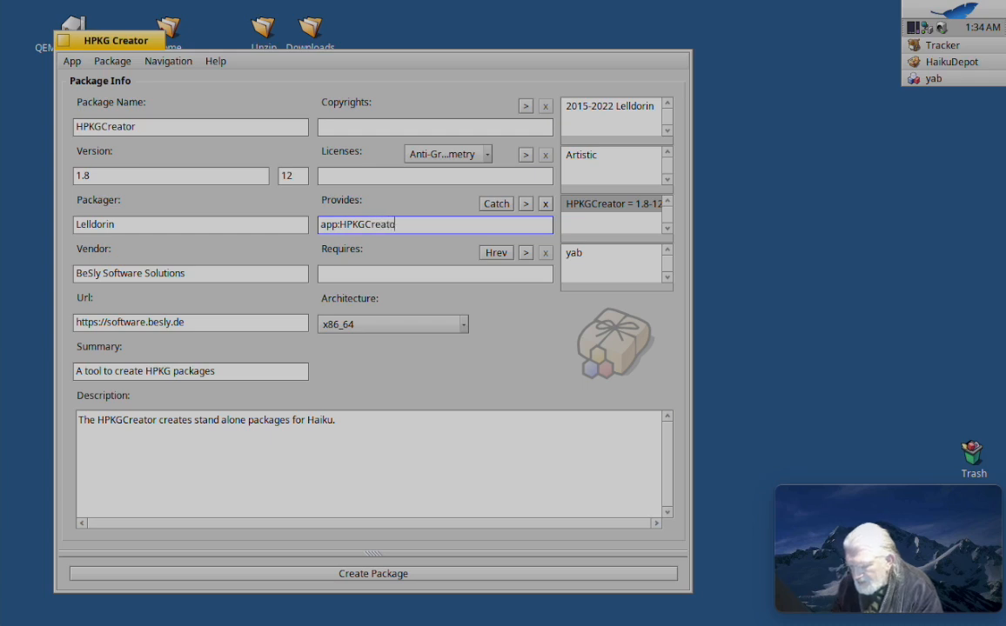
{"action": "left_click", "coordinate": [526, 204]}
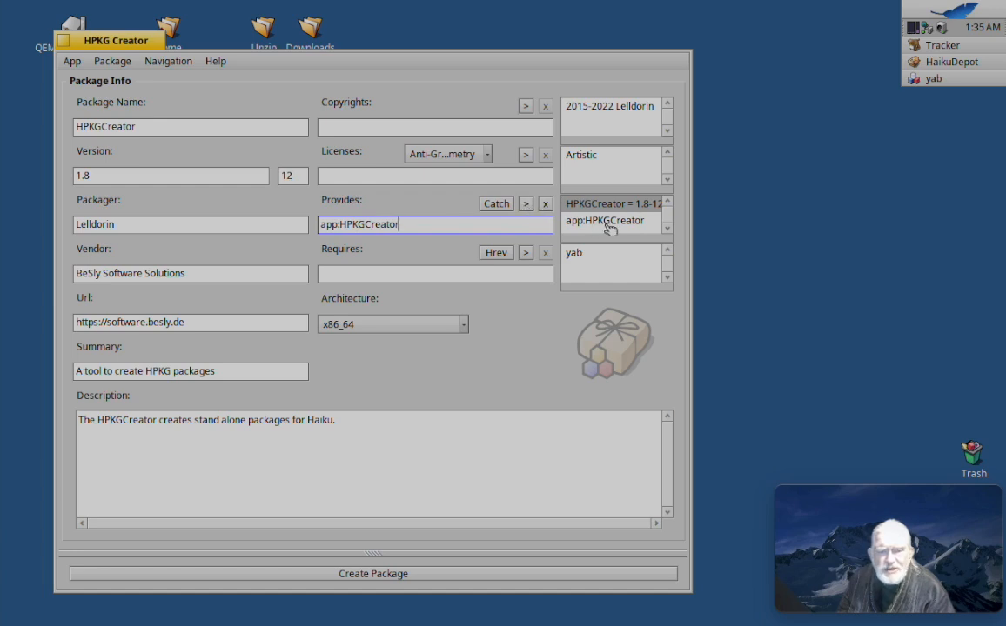
Switch to the file input view and load the hpgc folder from the desktop's Unzip folder into the System side
{"action": "left_click", "coordinate": [174, 63]}
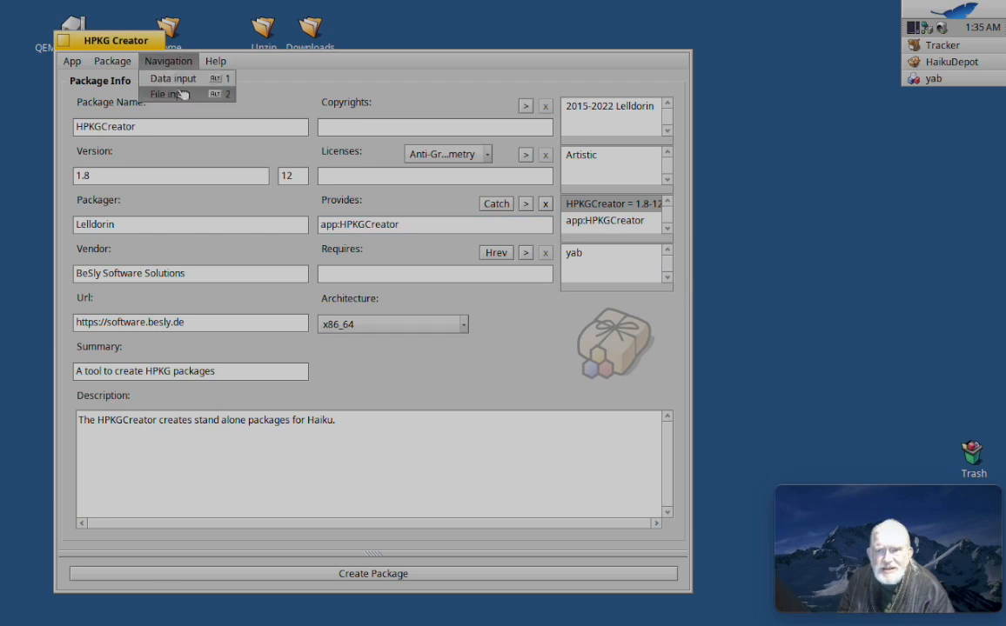
{"action": "left_click", "coordinate": [180, 94]}
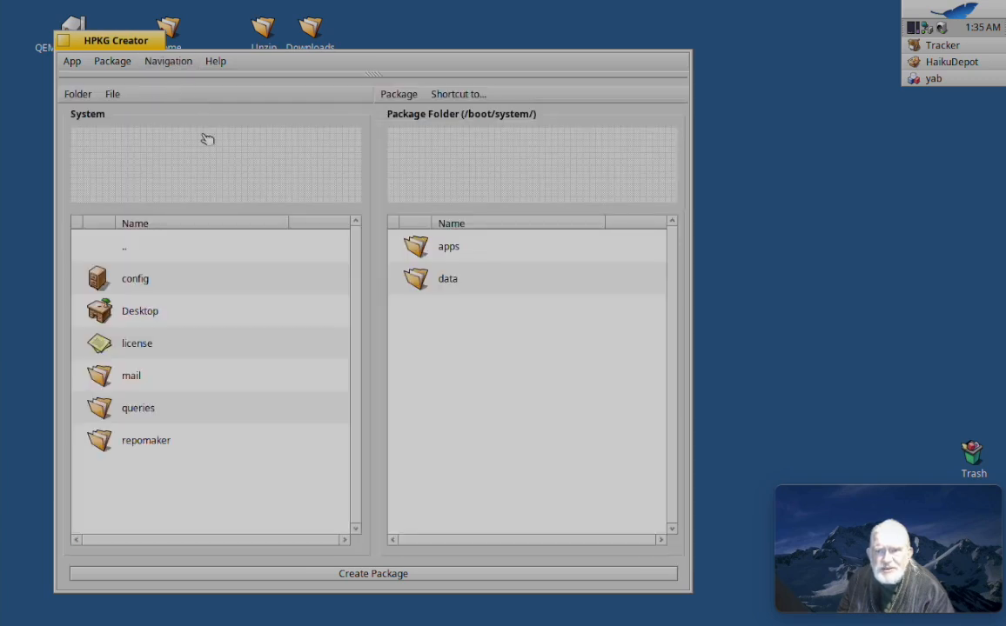
{"action": "mouse_move", "coordinate": [220, 302]}
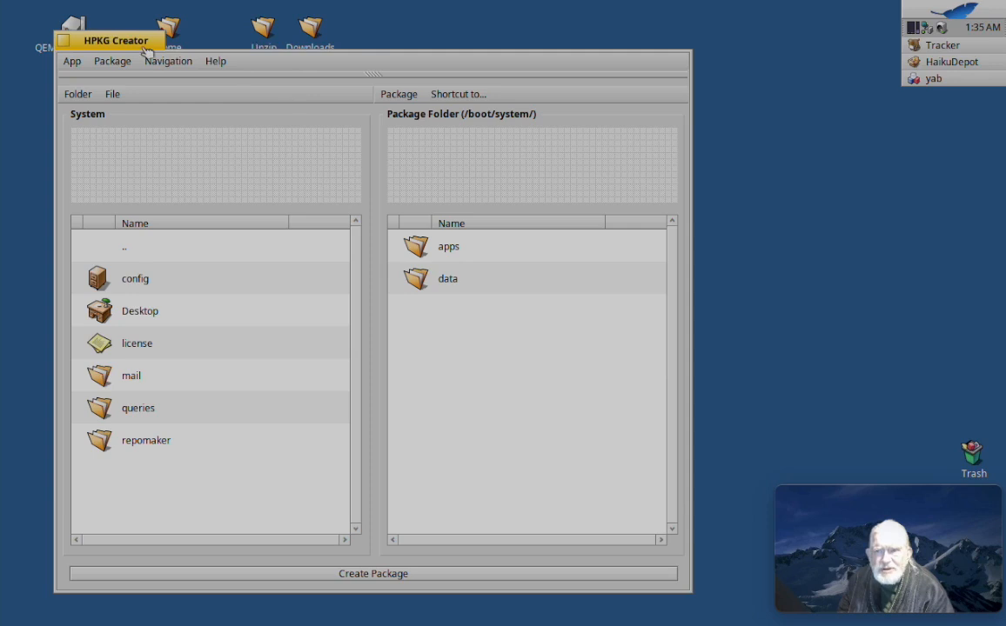
{"action": "left_click_drag", "start_coordinate": [144, 48], "coordinate": [127, 72]}
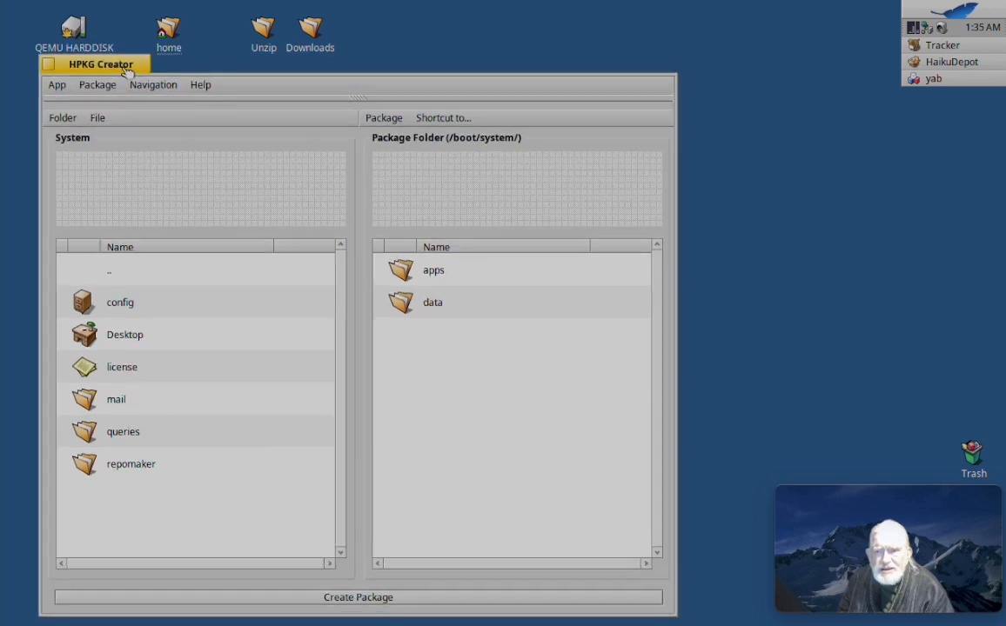
{"action": "double_click", "coordinate": [265, 29]}
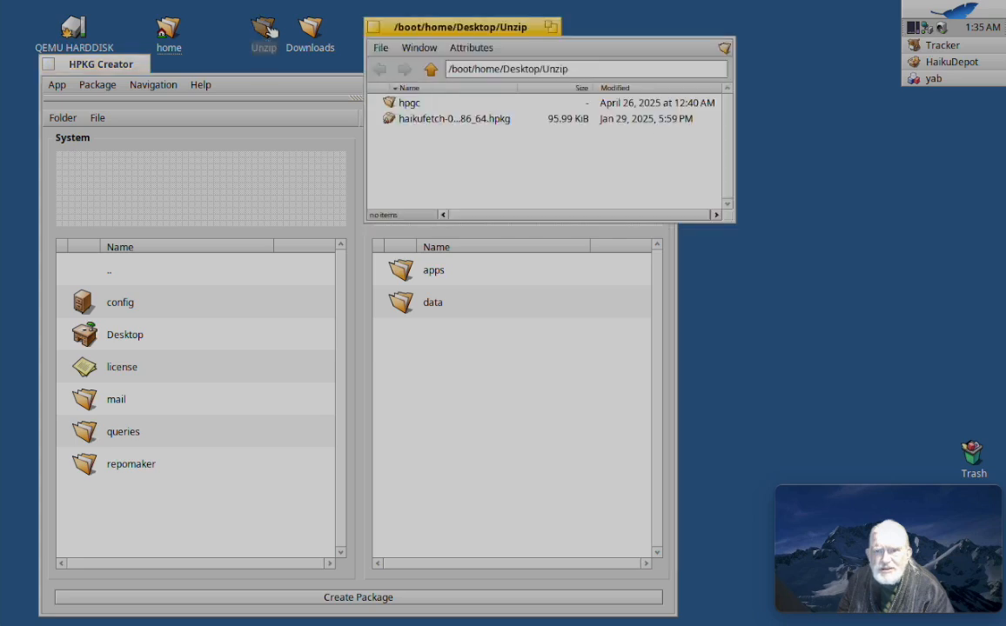
{"action": "left_click_drag", "start_coordinate": [409, 104], "coordinate": [189, 186]}
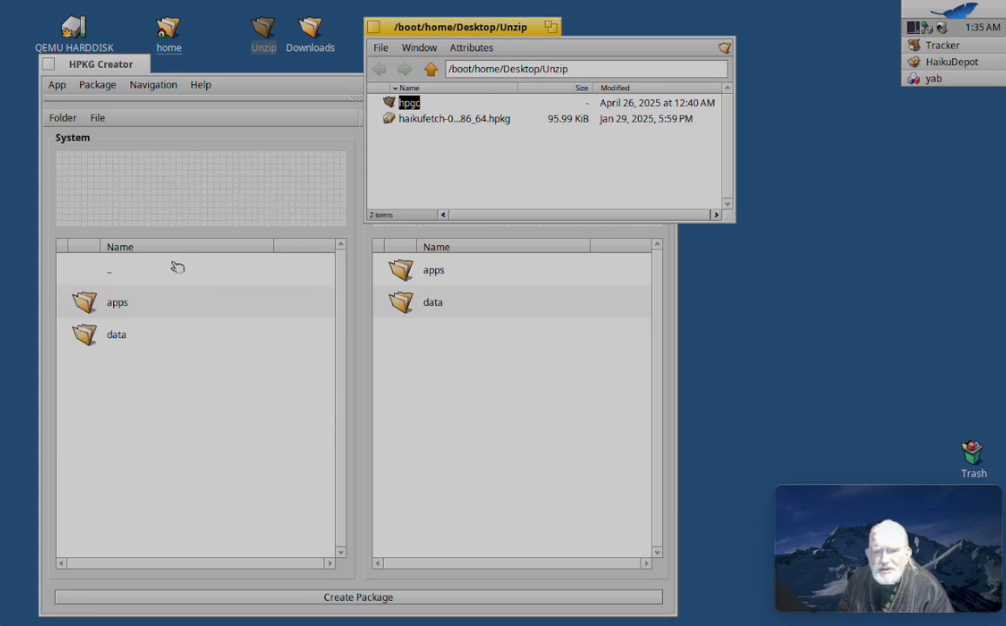
{"action": "left_click", "coordinate": [375, 28]}
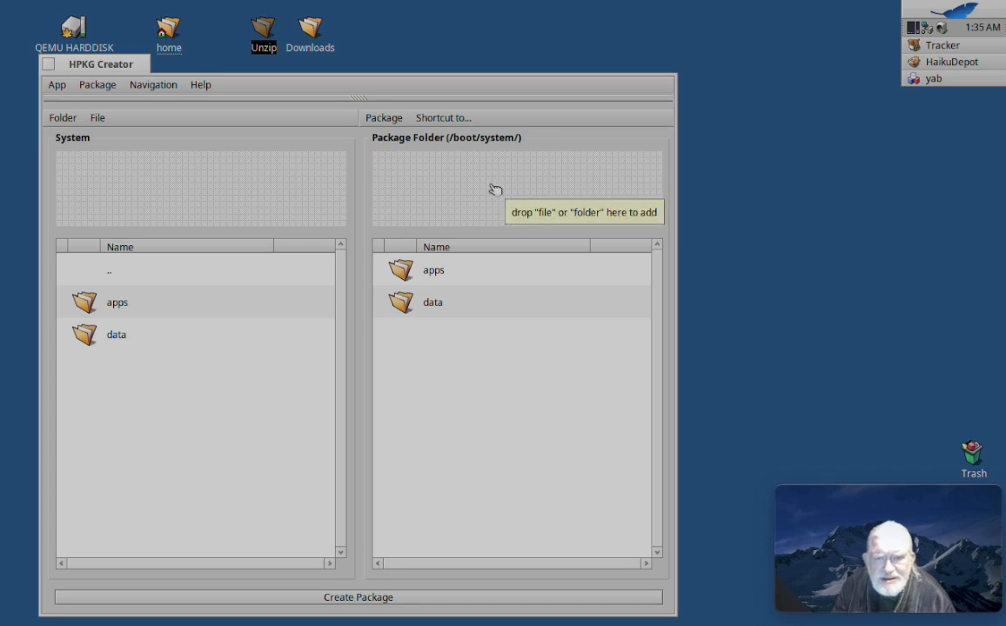
Look through the standard folders that can be added to the package and close the list without choosing one
{"action": "left_click", "coordinate": [477, 142]}
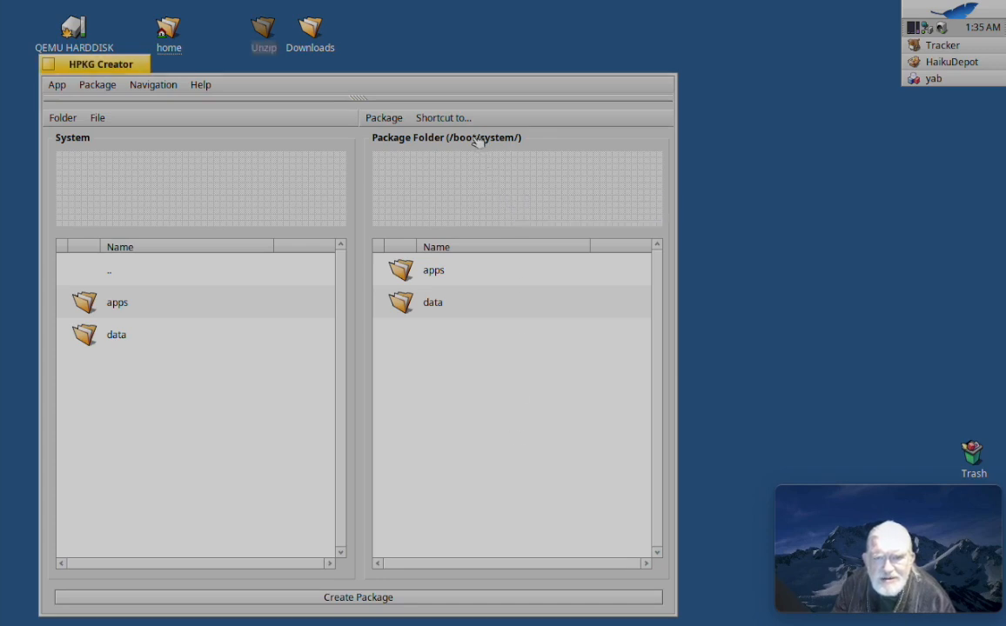
{"action": "left_click", "coordinate": [384, 119]}
{"action": "mouse_move", "coordinate": [410, 155]}
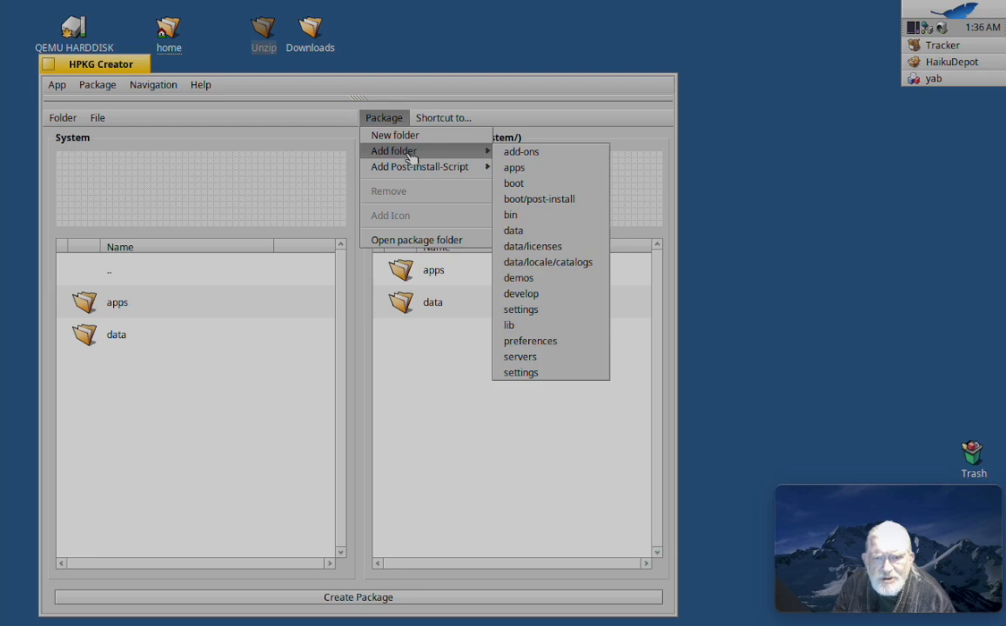
{"action": "left_click", "coordinate": [470, 361]}
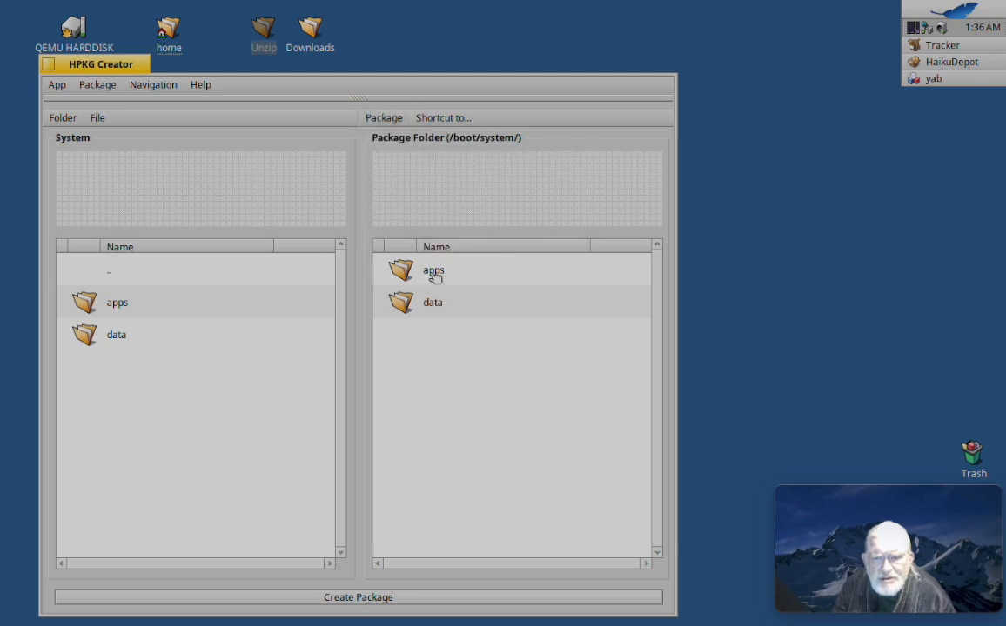
Browse into the apps/HPKGCreator folder on both the package side and the System side to compare their files
{"action": "left_click", "coordinate": [435, 275]}
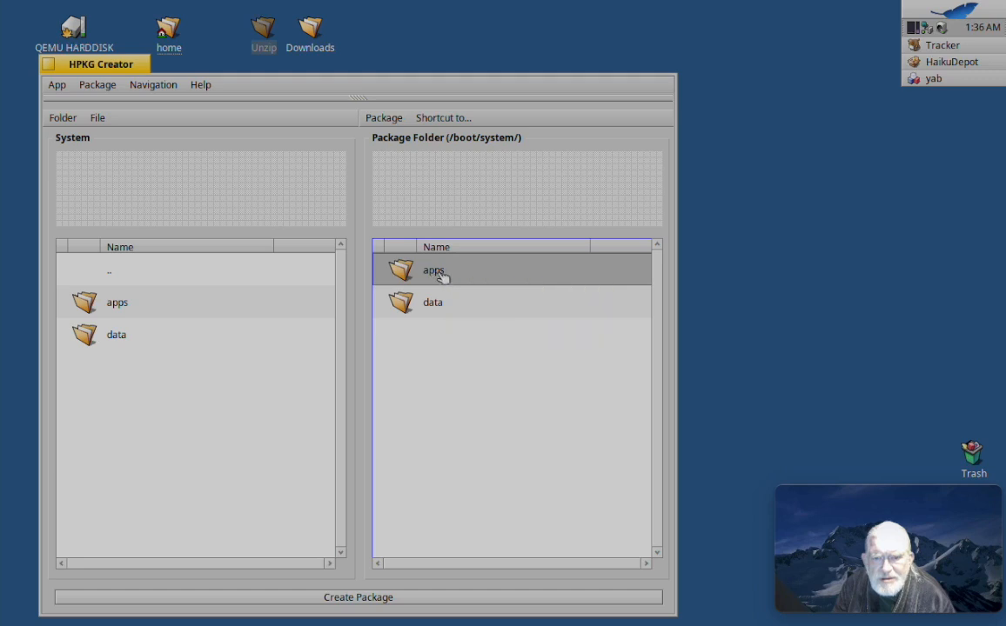
{"action": "double_click", "coordinate": [443, 277]}
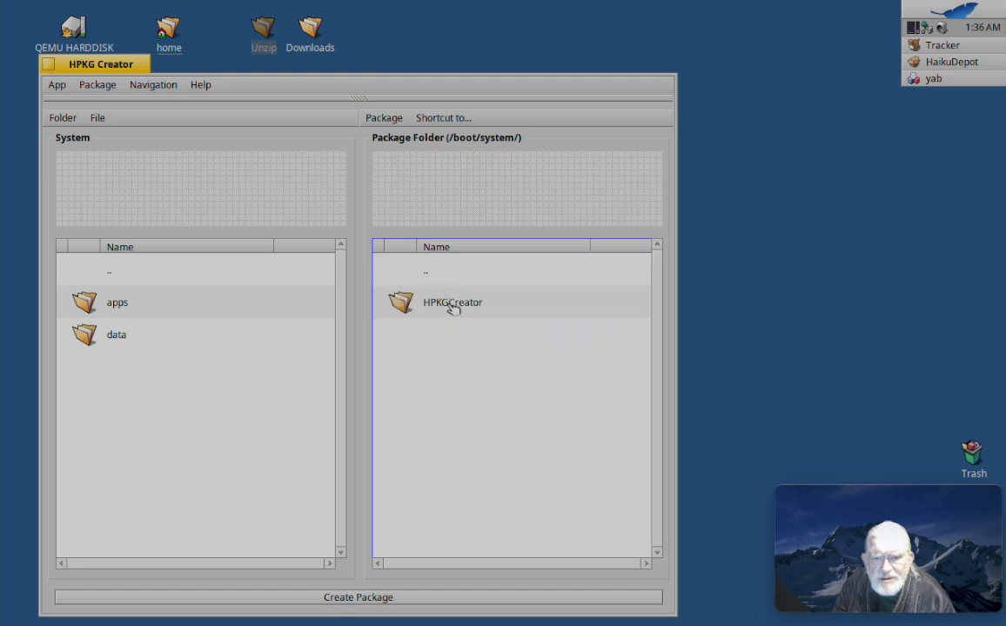
{"action": "double_click", "coordinate": [452, 304]}
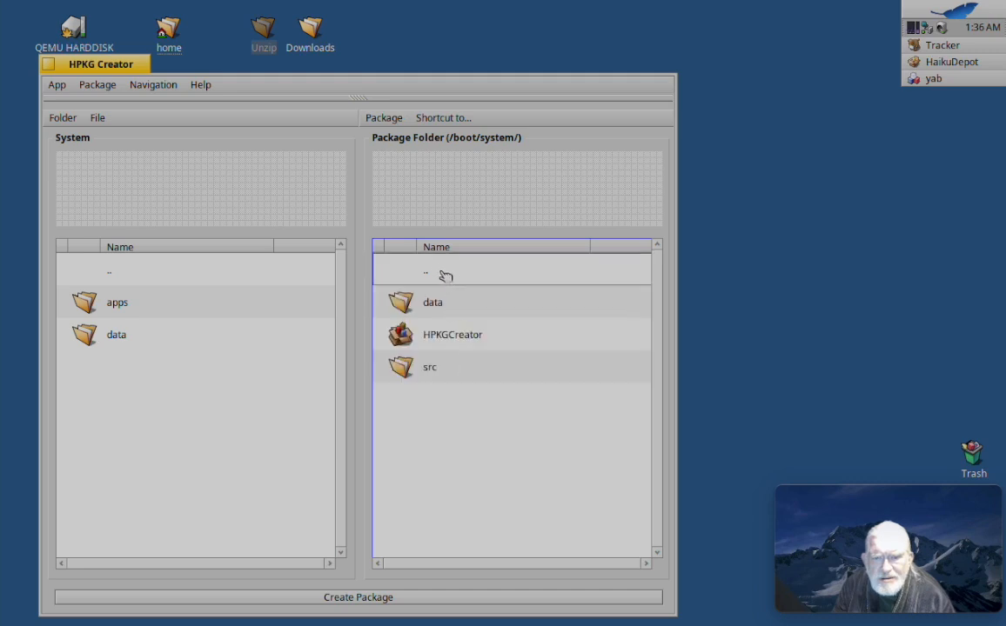
{"action": "left_click", "coordinate": [430, 276]}
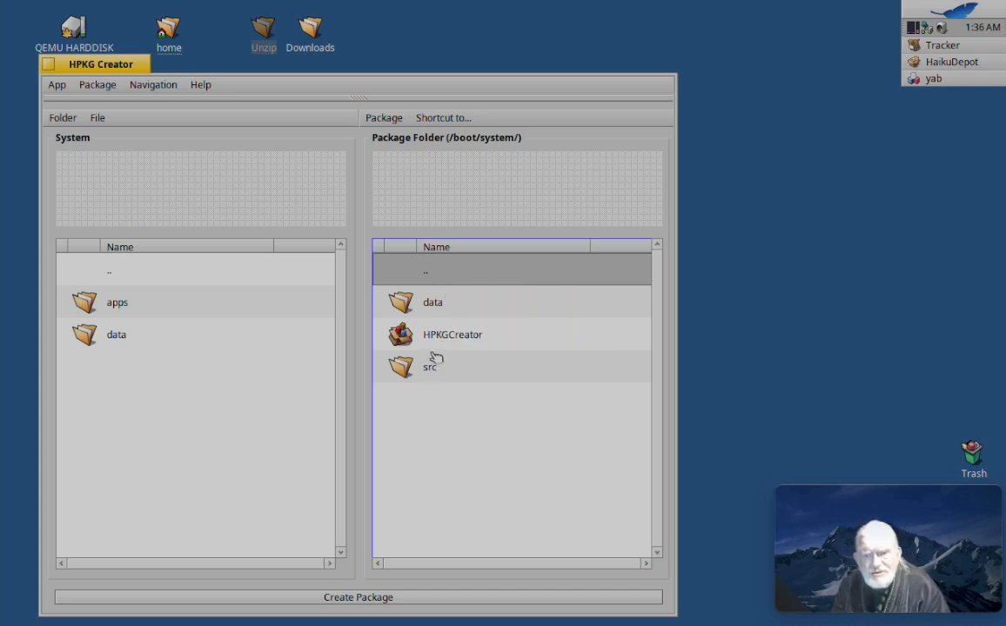
{"action": "double_click", "coordinate": [180, 309]}
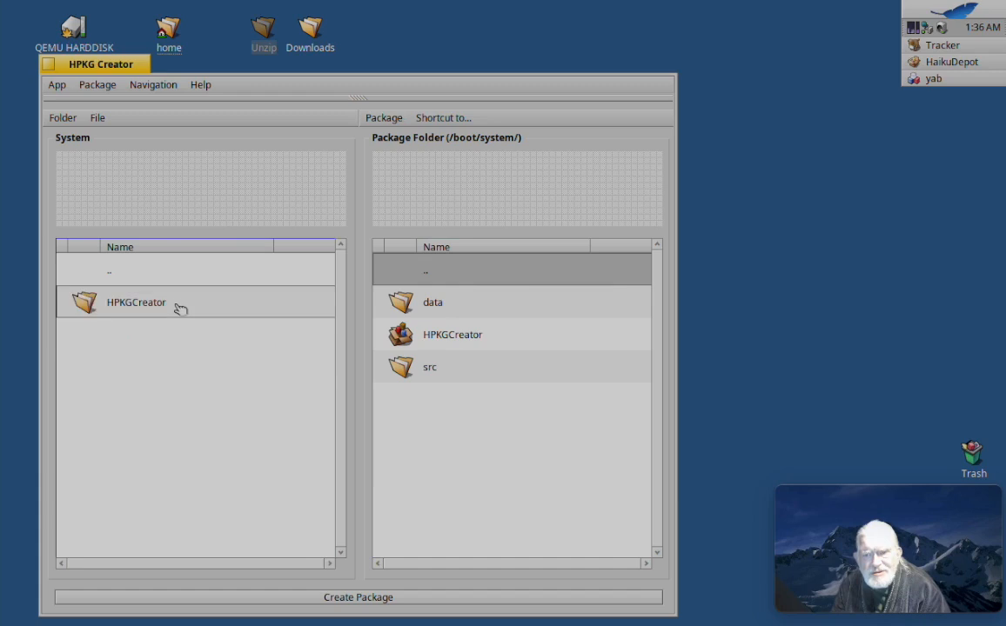
{"action": "left_click", "coordinate": [180, 309]}
{"action": "double_click", "coordinate": [180, 309]}
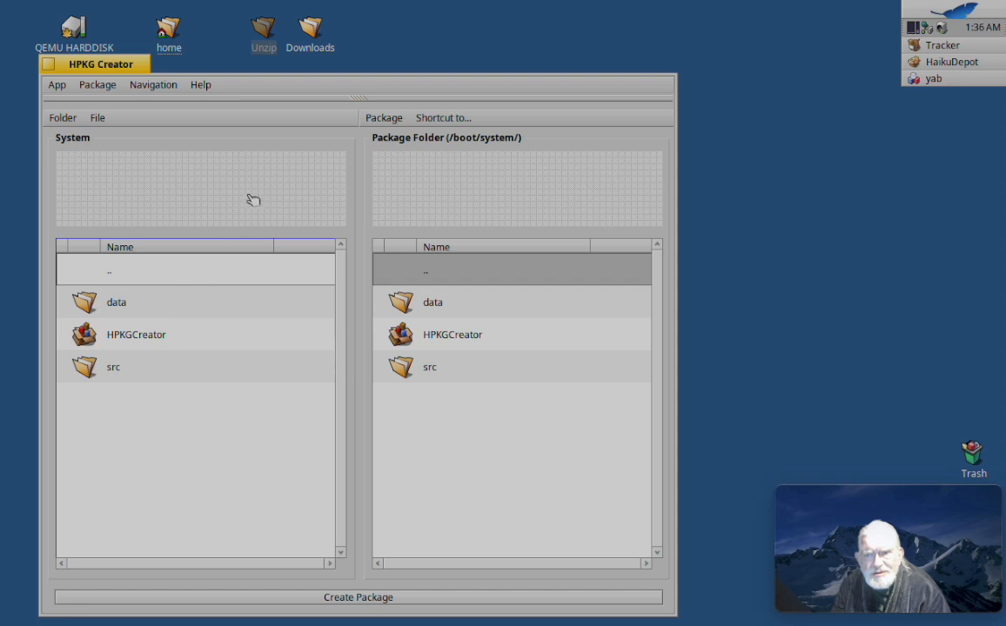
Create the HPKGCreator package from the prepared data and dismiss the completion message
{"action": "mouse_move", "coordinate": [261, 181]}
{"action": "mouse_move", "coordinate": [503, 192]}
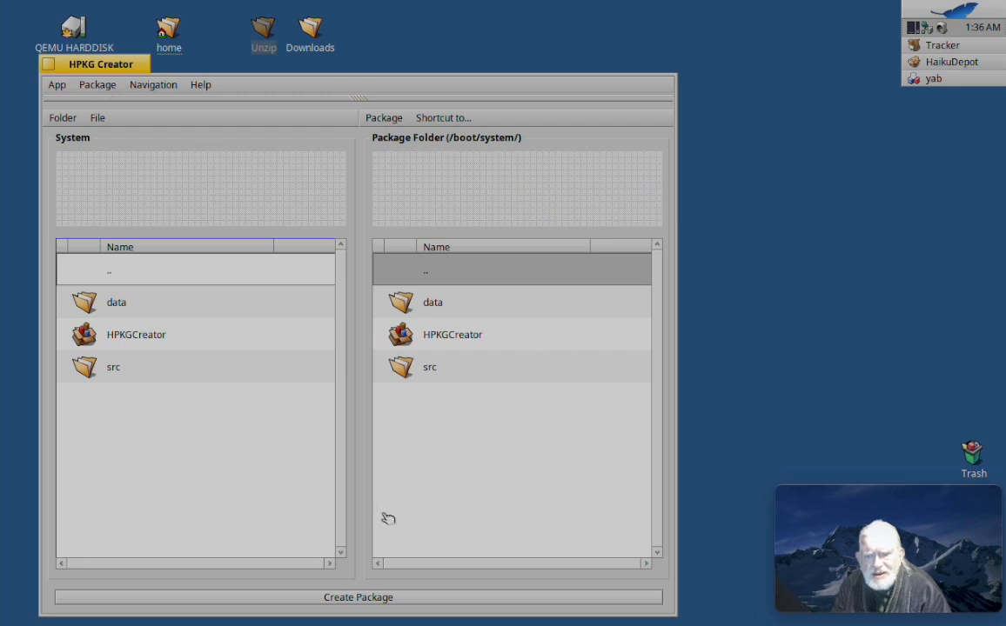
{"action": "left_click", "coordinate": [358, 598]}
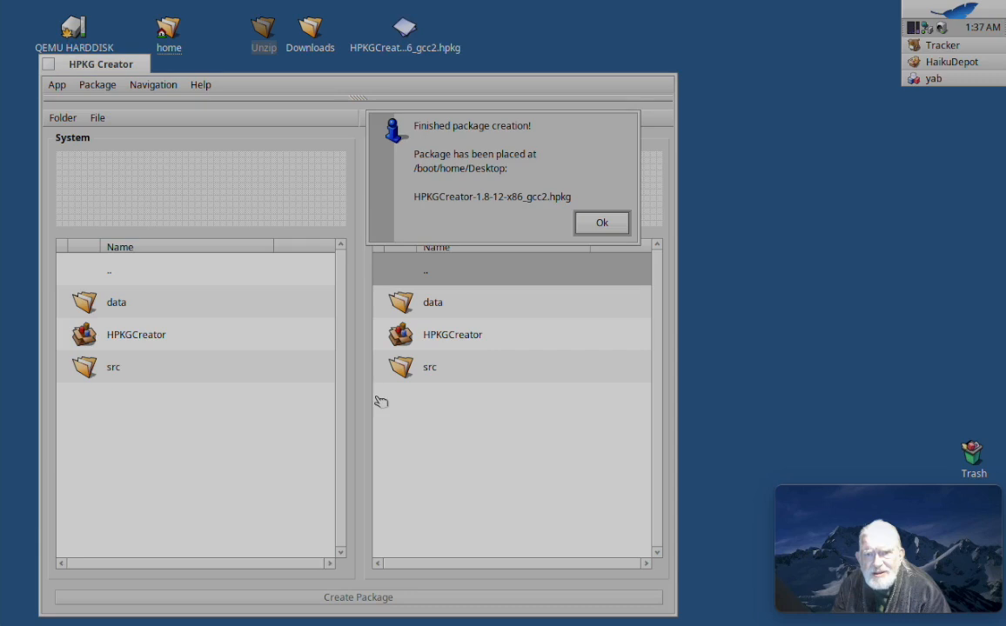
{"action": "left_click", "coordinate": [601, 223]}
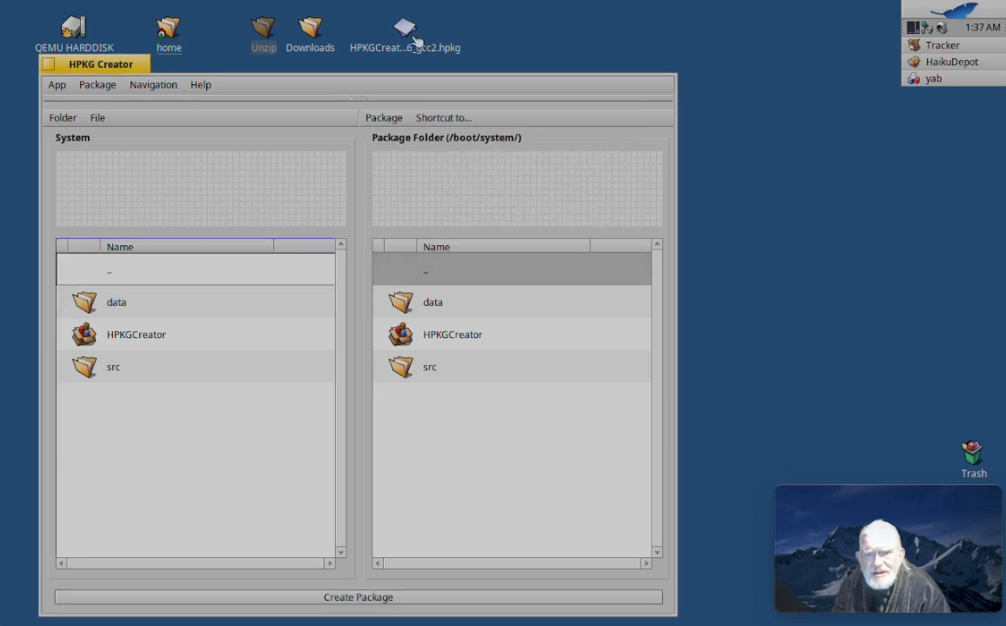
Return to the data input view and check the architecture choices, leaving x86_64 selected
{"action": "left_click", "coordinate": [170, 88]}
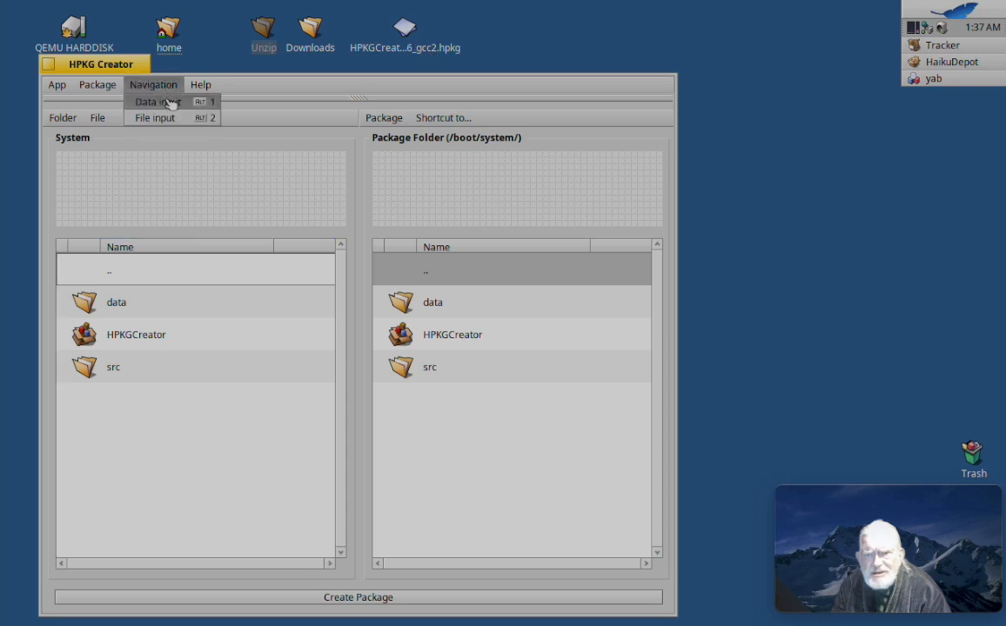
{"action": "left_click", "coordinate": [171, 103]}
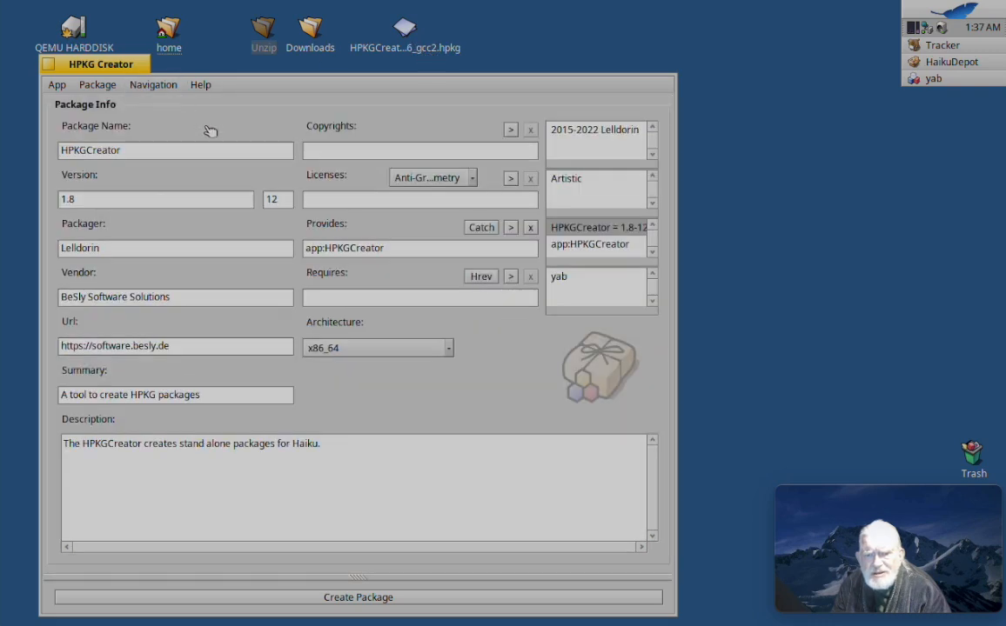
{"action": "left_click", "coordinate": [375, 349]}
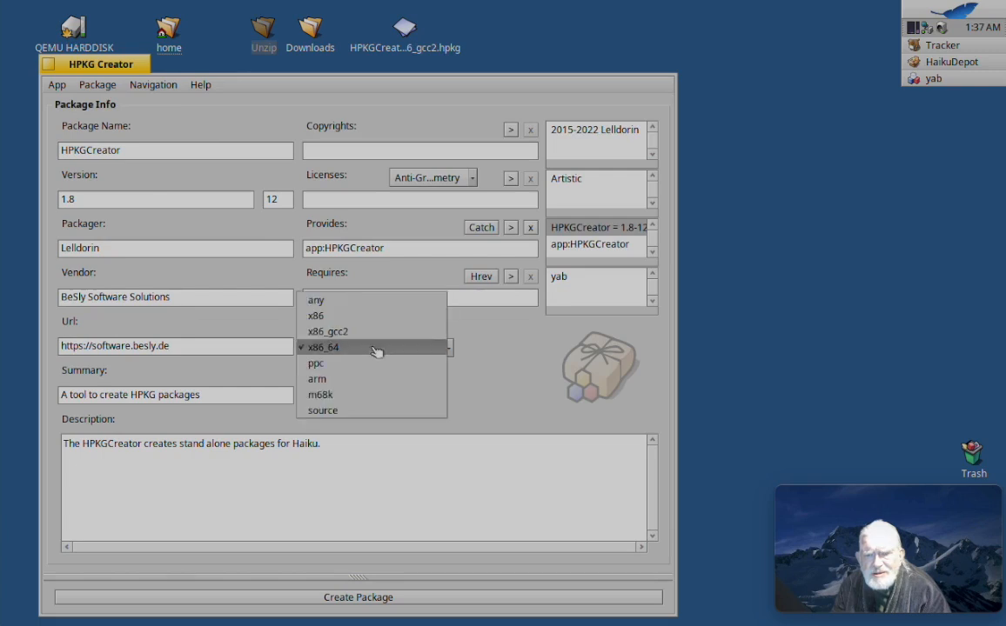
{"action": "left_click", "coordinate": [494, 285]}
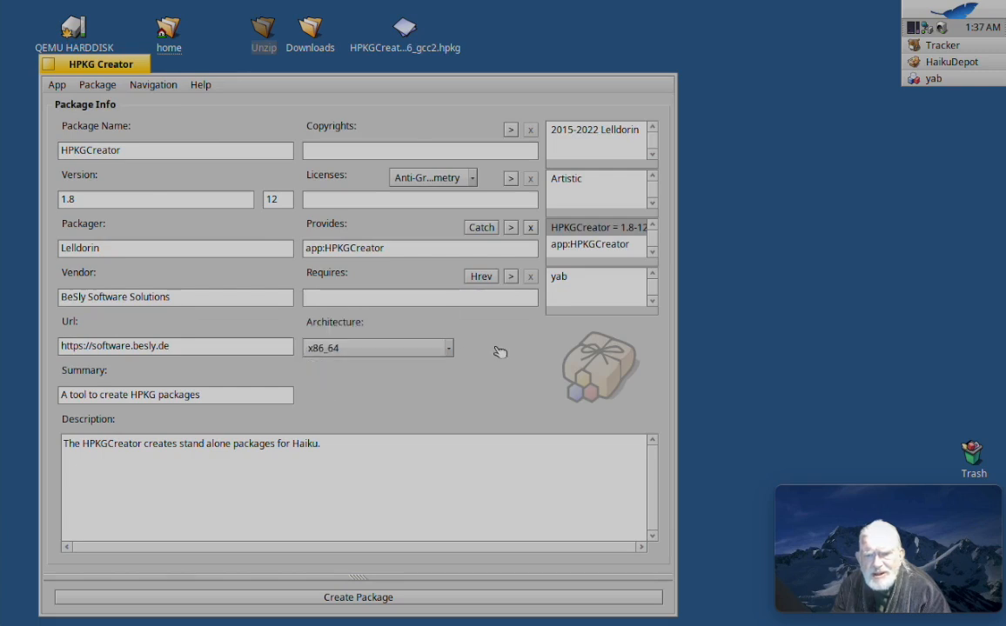
Inspect the new desktop package's contents in HaikuDepot, close it, and recheck the architecture choices in HPKG Creator without changing them
{"action": "double_click", "coordinate": [404, 29]}
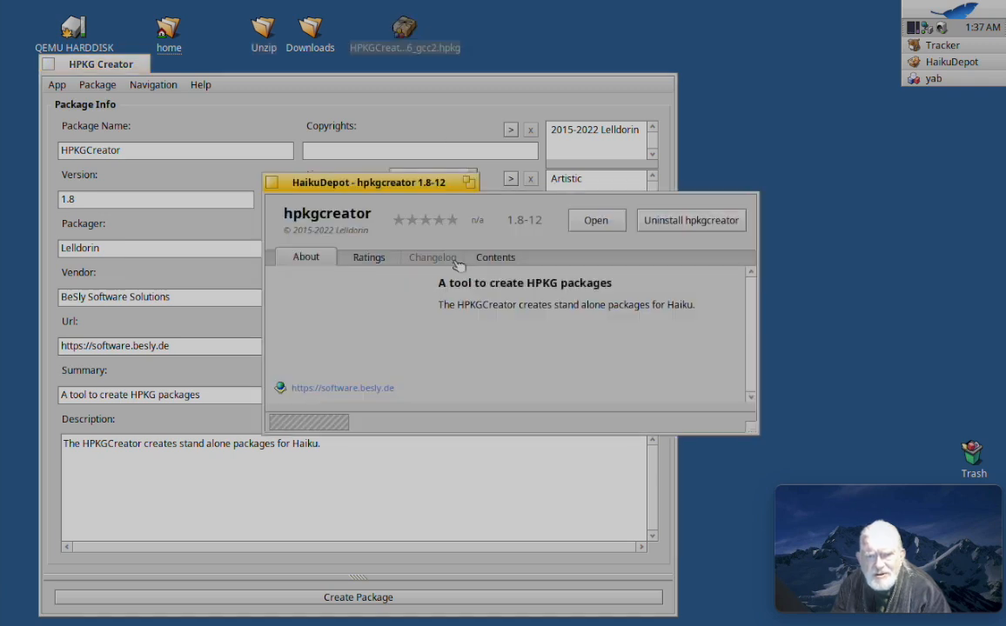
{"action": "left_click", "coordinate": [500, 259]}
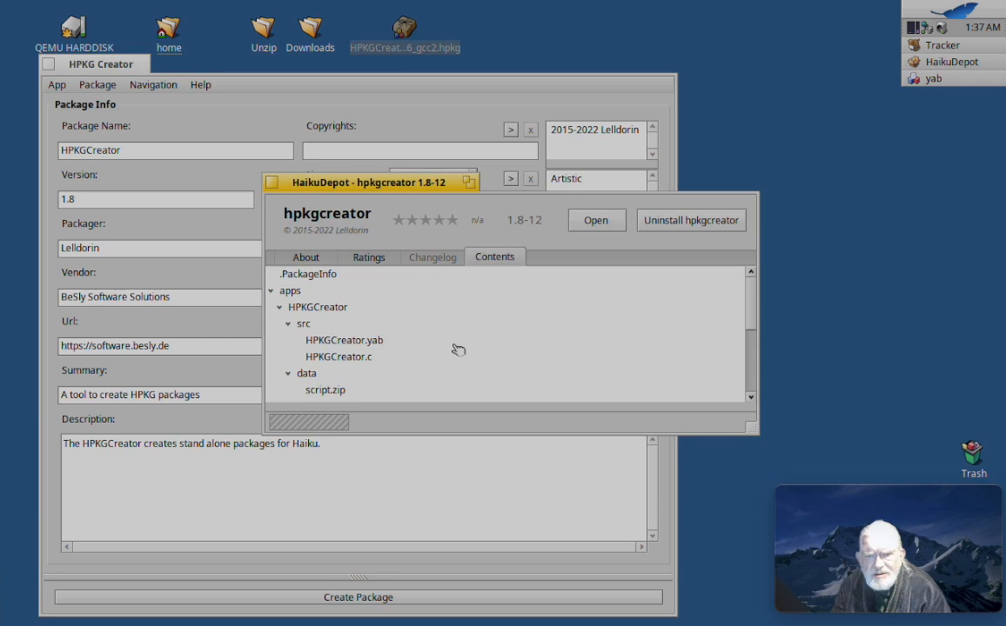
{"action": "scroll", "coordinate": [458, 349], "scroll_direction": "down", "scroll_amount": 3}
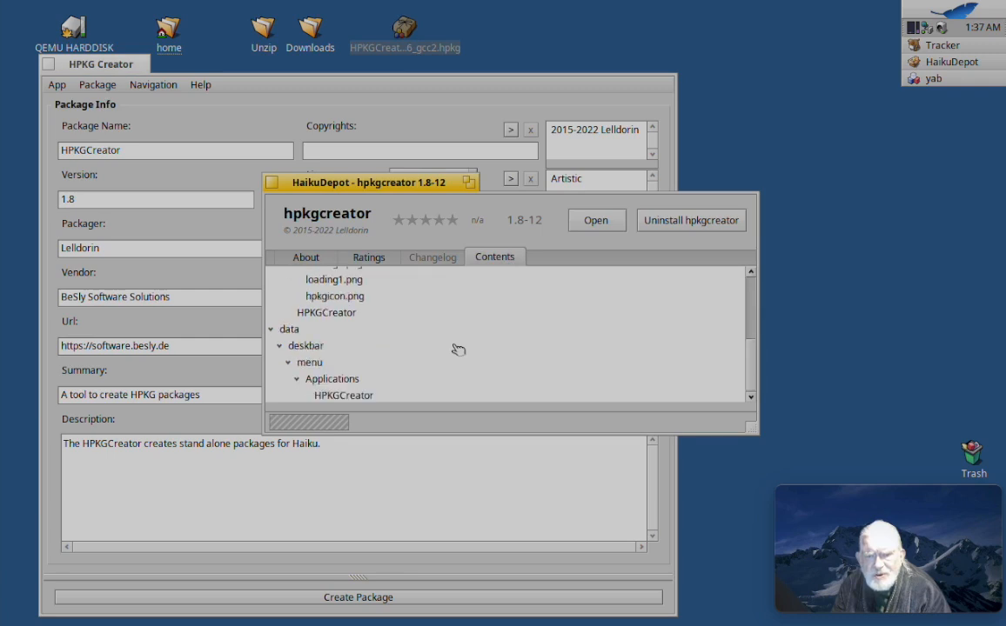
{"action": "scroll", "coordinate": [458, 349], "scroll_direction": "up", "scroll_amount": 3}
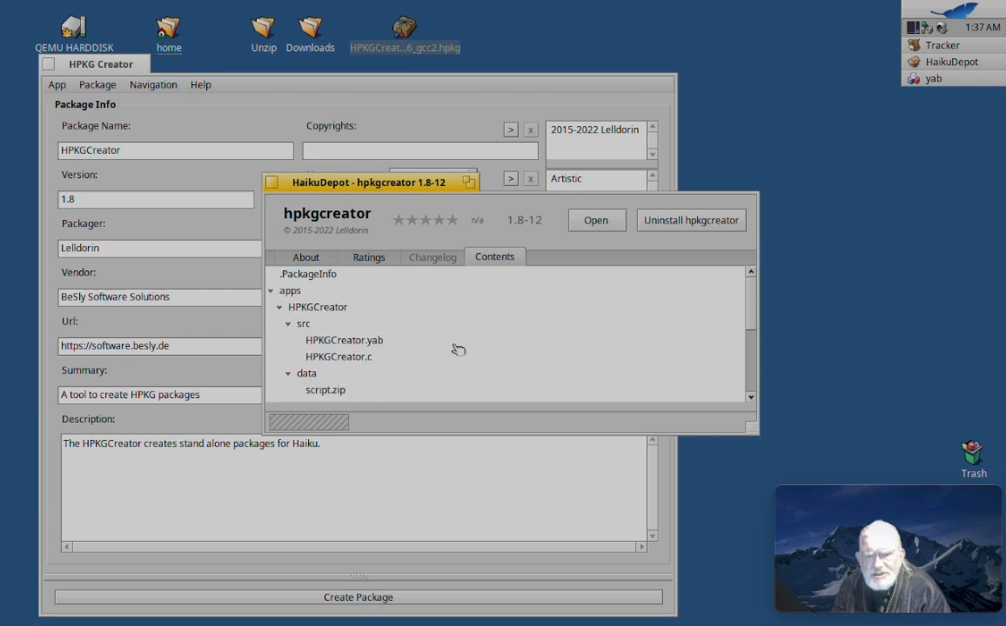
{"action": "left_click", "coordinate": [272, 182]}
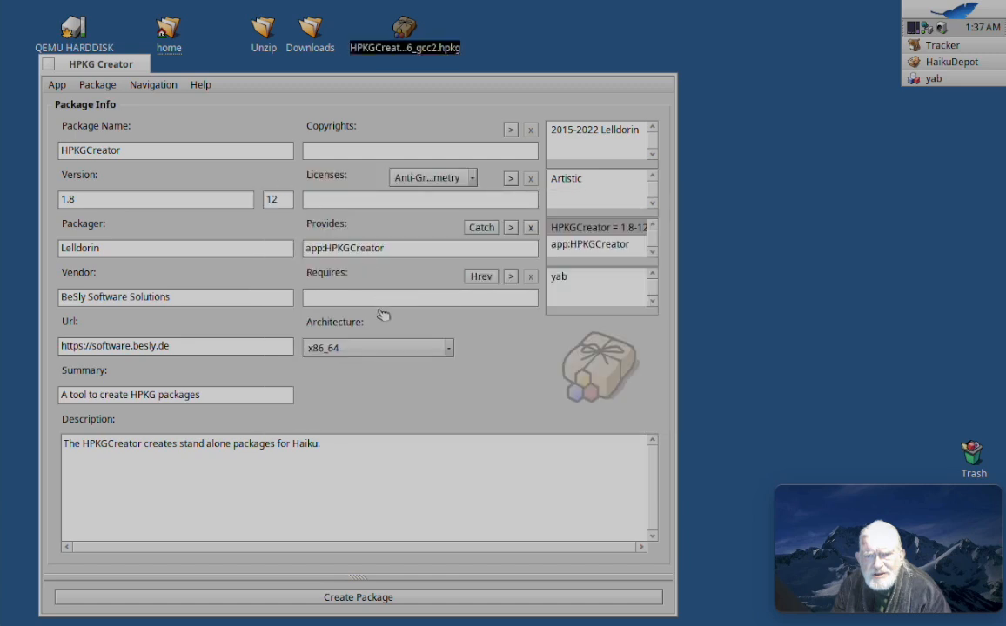
{"action": "left_click", "coordinate": [360, 348]}
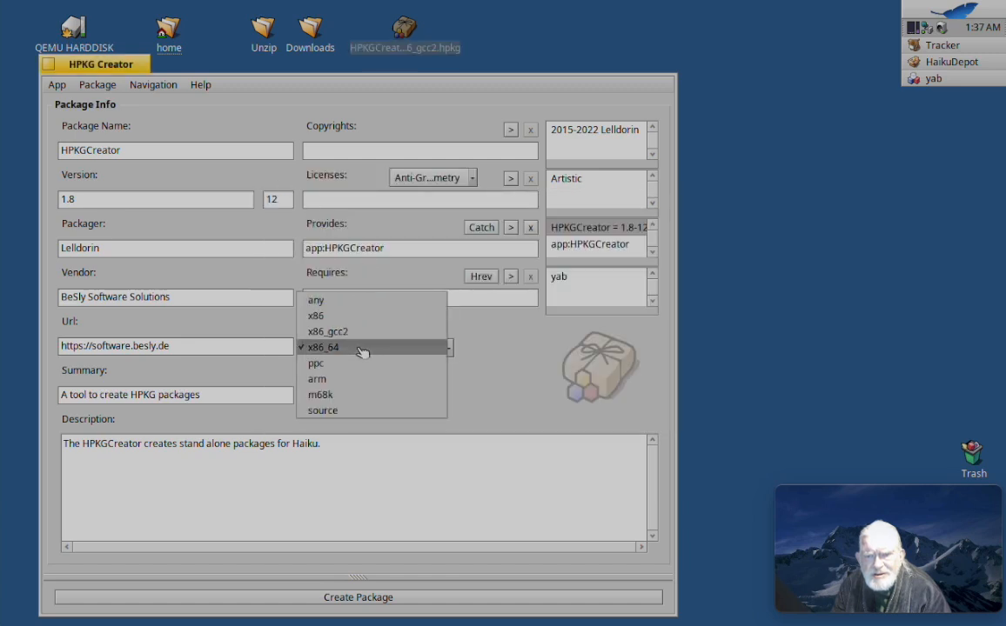
{"action": "left_click", "coordinate": [501, 353]}
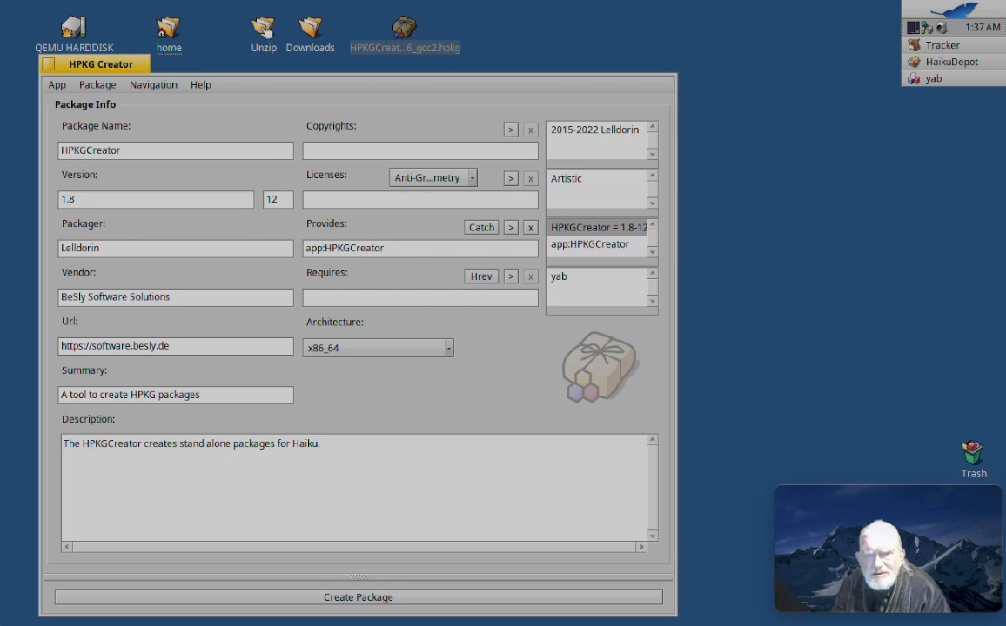
Extract the desktop's x86_gcc2 HPKGCreator package with Expander into /boot/home/Desktop/Unzip/test, creating that destination folder
{"action": "right_click", "coordinate": [405, 31]}
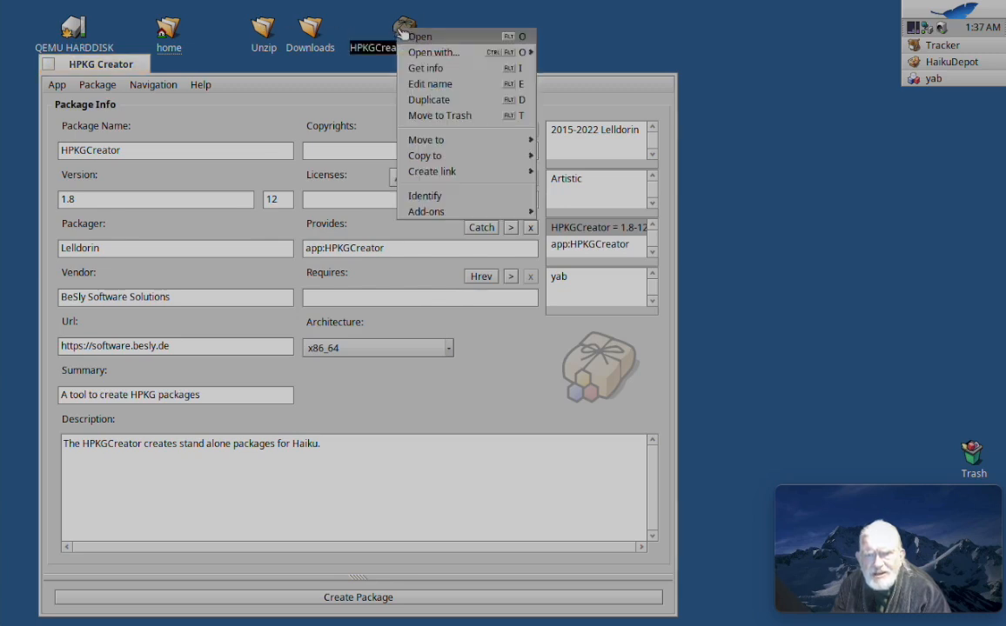
{"action": "mouse_move", "coordinate": [470, 58]}
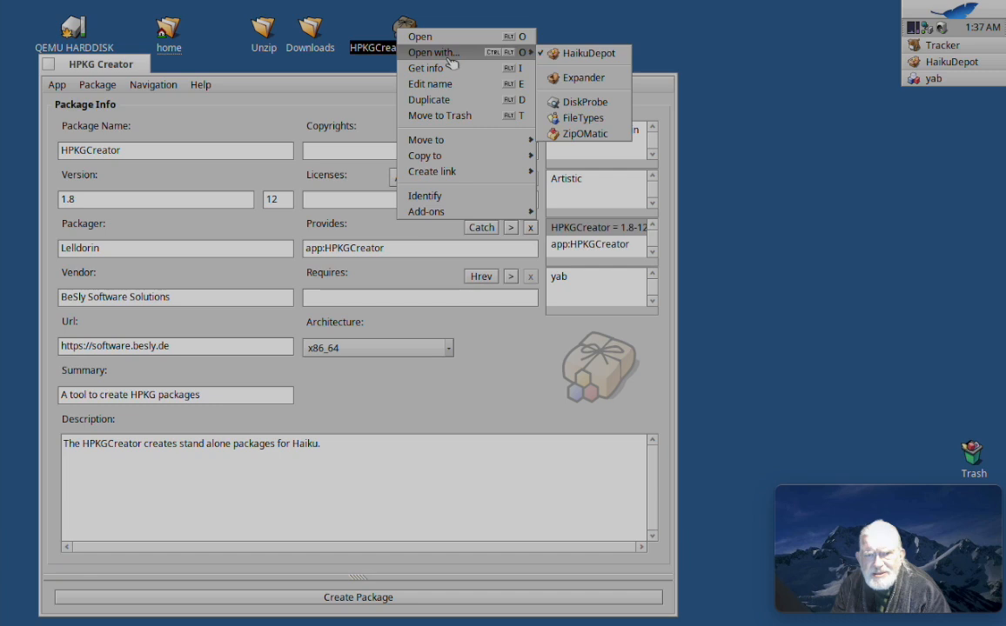
{"action": "left_click", "coordinate": [579, 78]}
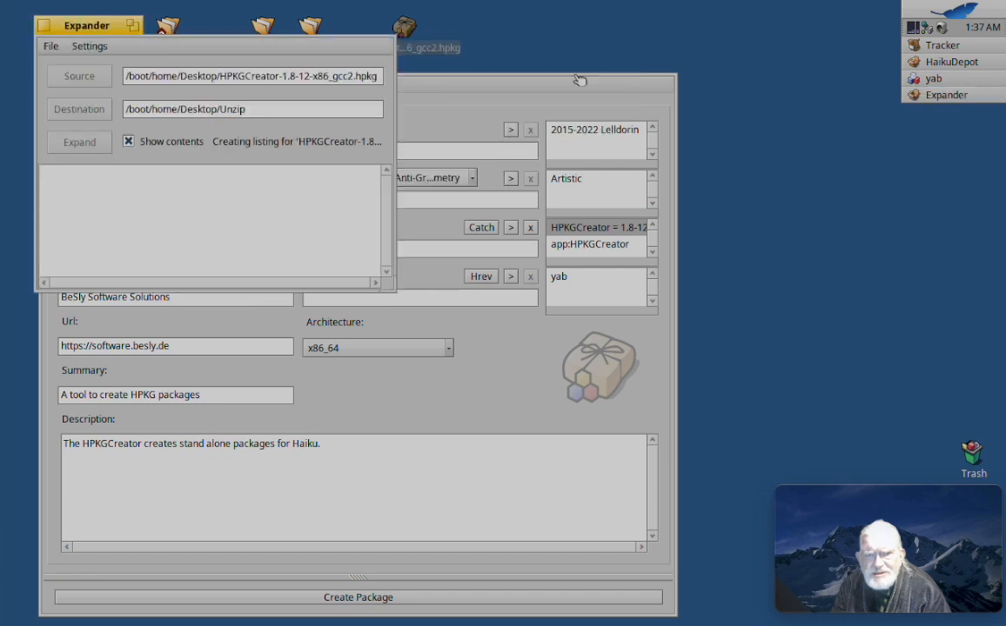
{"action": "left_click", "coordinate": [278, 114]}
{"action": "type", "text": "Unzip"}
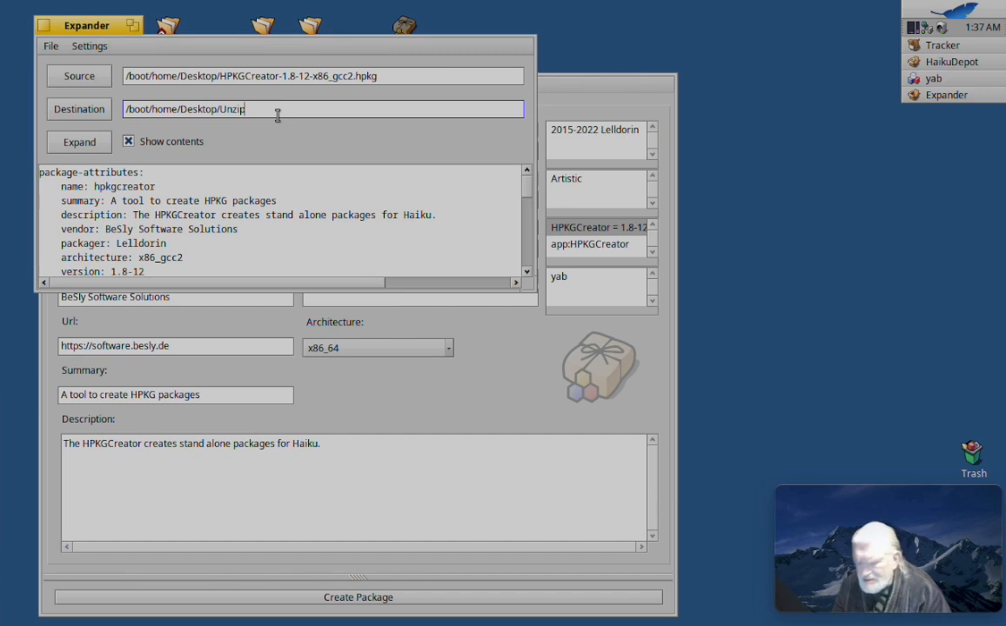
{"action": "type", "text": "/test"}
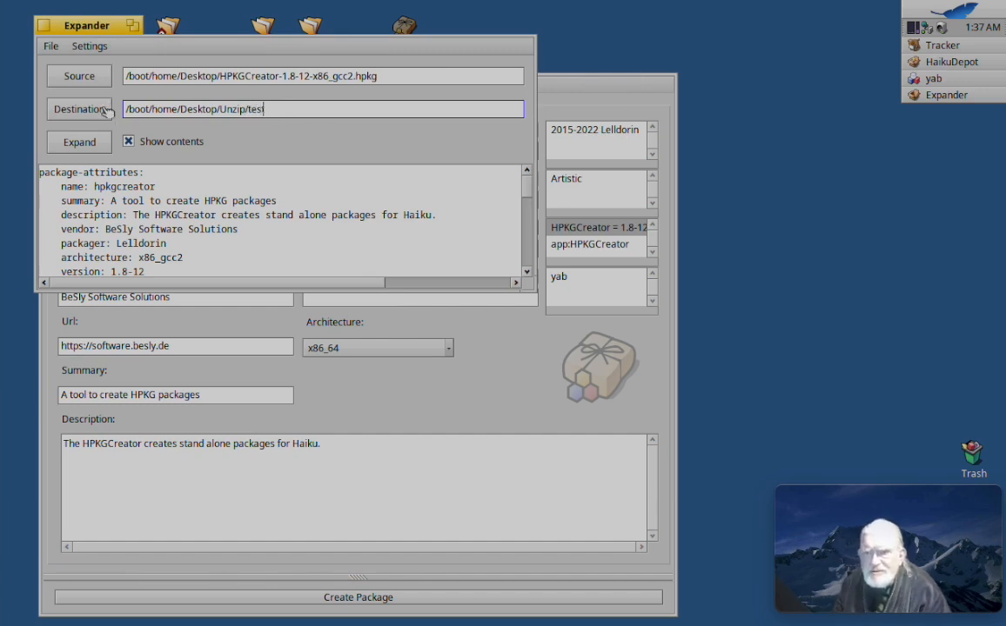
{"action": "left_click", "coordinate": [87, 143]}
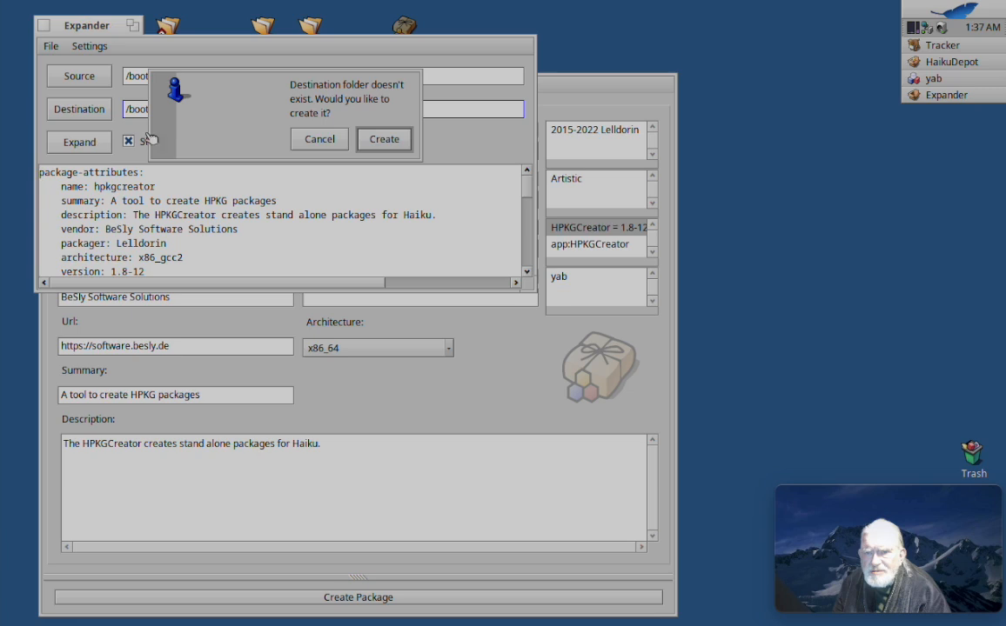
{"action": "left_click", "coordinate": [383, 139]}
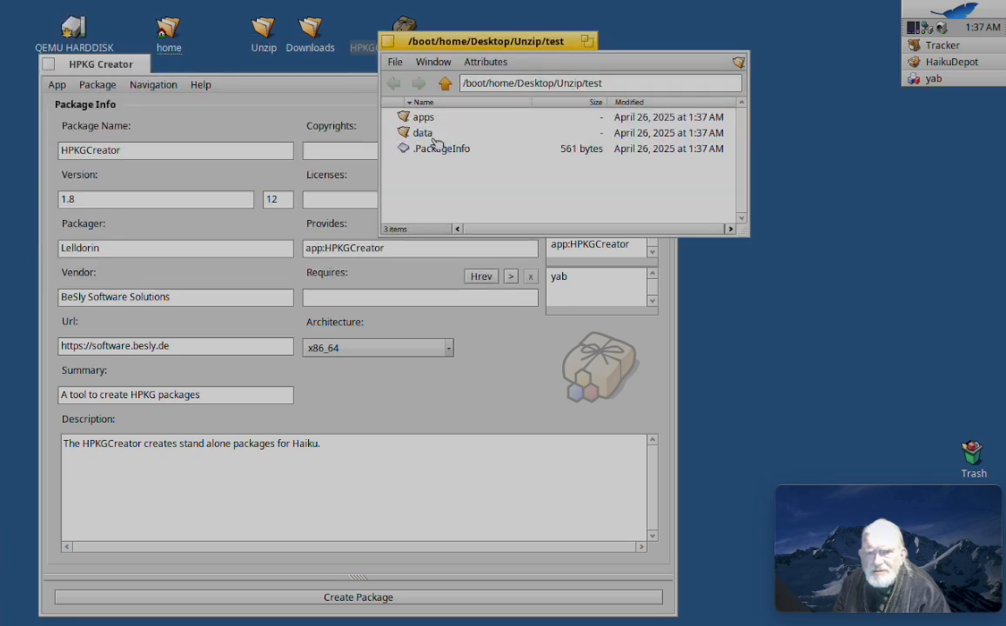
Open the extracted .PackageInfo file to check its architecture entry, and close it
{"action": "double_click", "coordinate": [439, 152]}
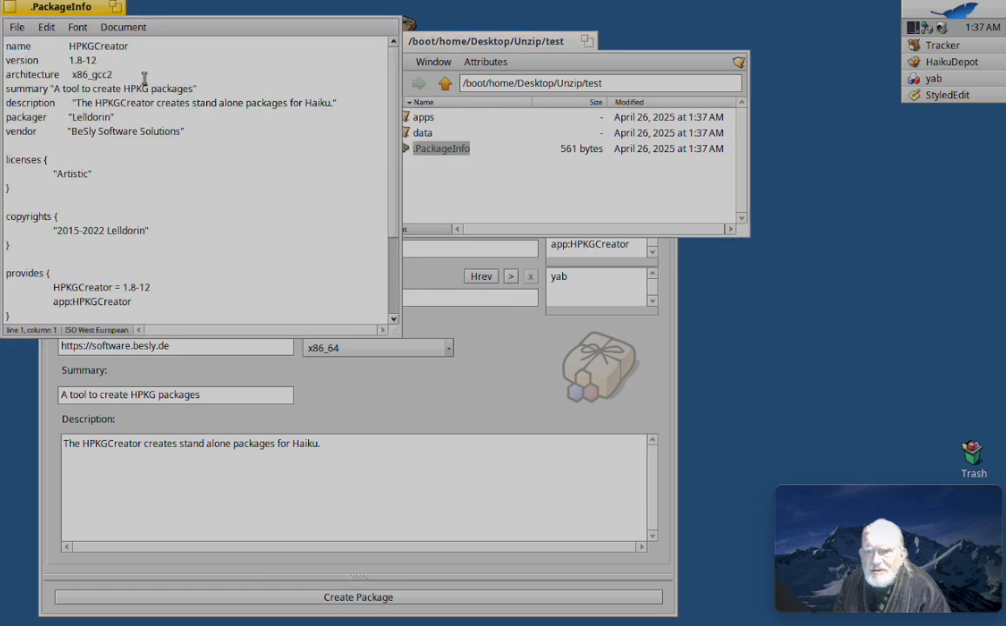
{"action": "left_click", "coordinate": [14, 7]}
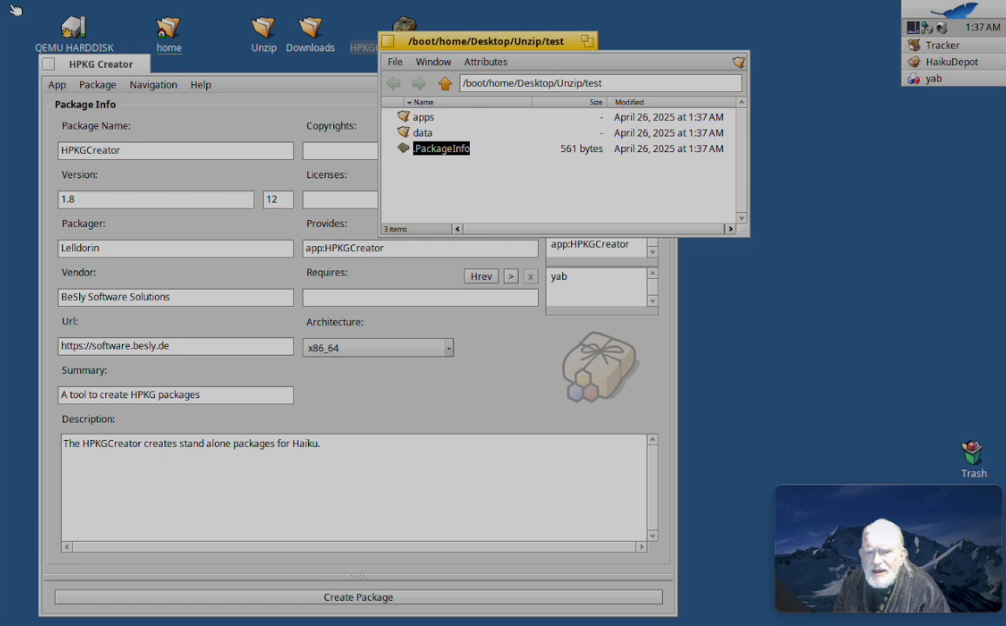
Return to HPKG Creator and set the package architecture to any
{"action": "left_click", "coordinate": [490, 364]}
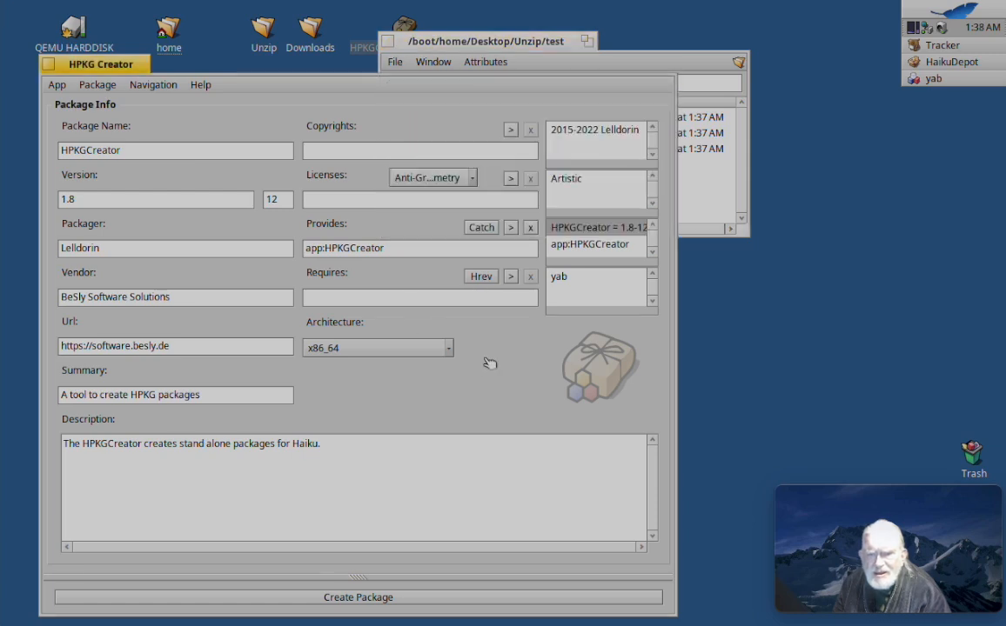
{"action": "left_click", "coordinate": [355, 353]}
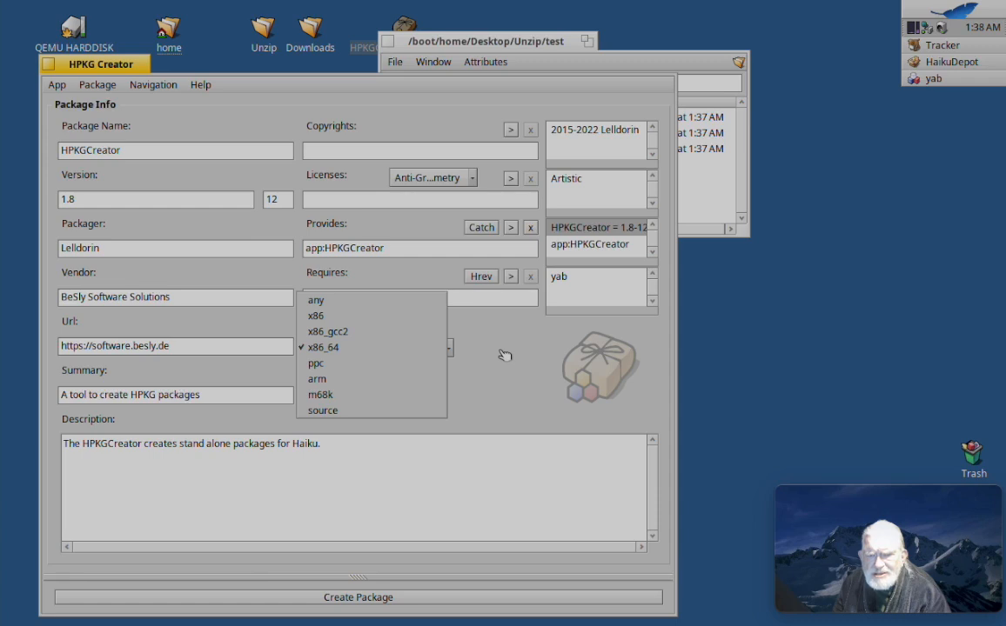
{"action": "left_click", "coordinate": [352, 300]}
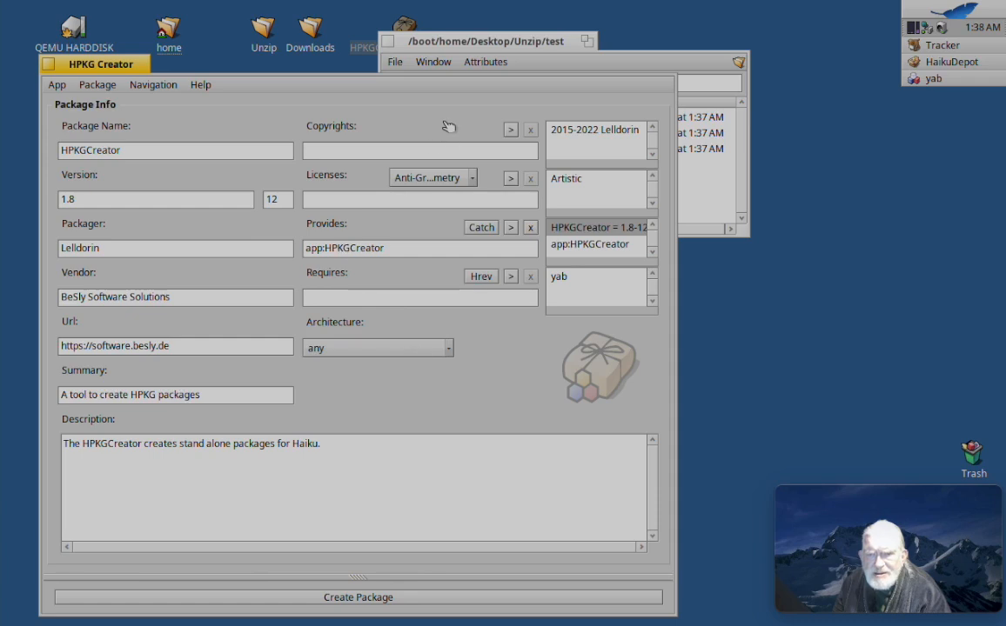
Move the old x86_gcc2 package from the desktop to the Trash and create the package for any architecture, dismissing the completion message
{"action": "left_click_drag", "start_coordinate": [442, 43], "coordinate": [673, 97]}
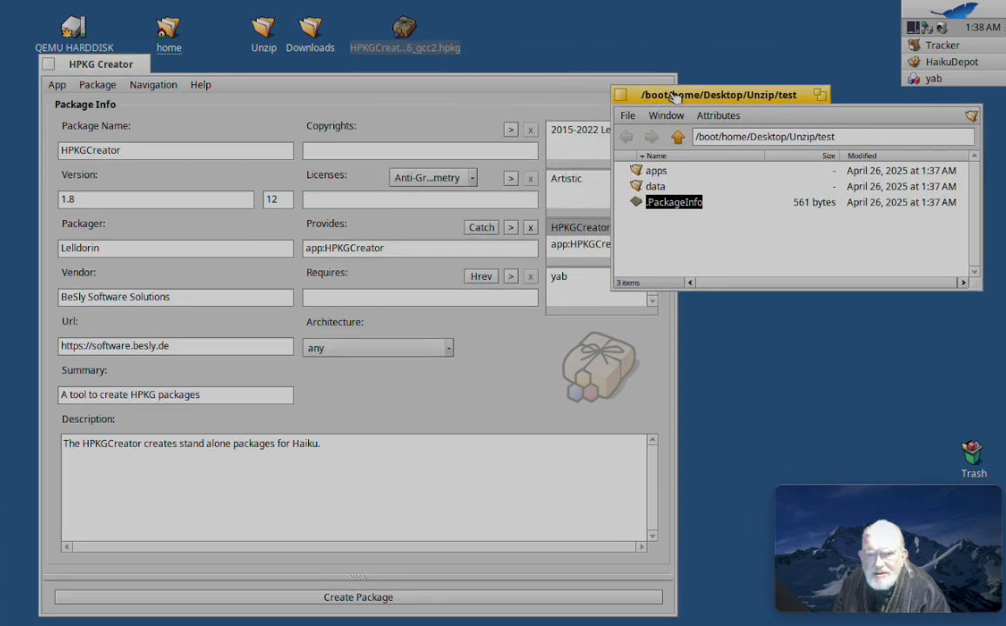
{"action": "left_click", "coordinate": [406, 31]}
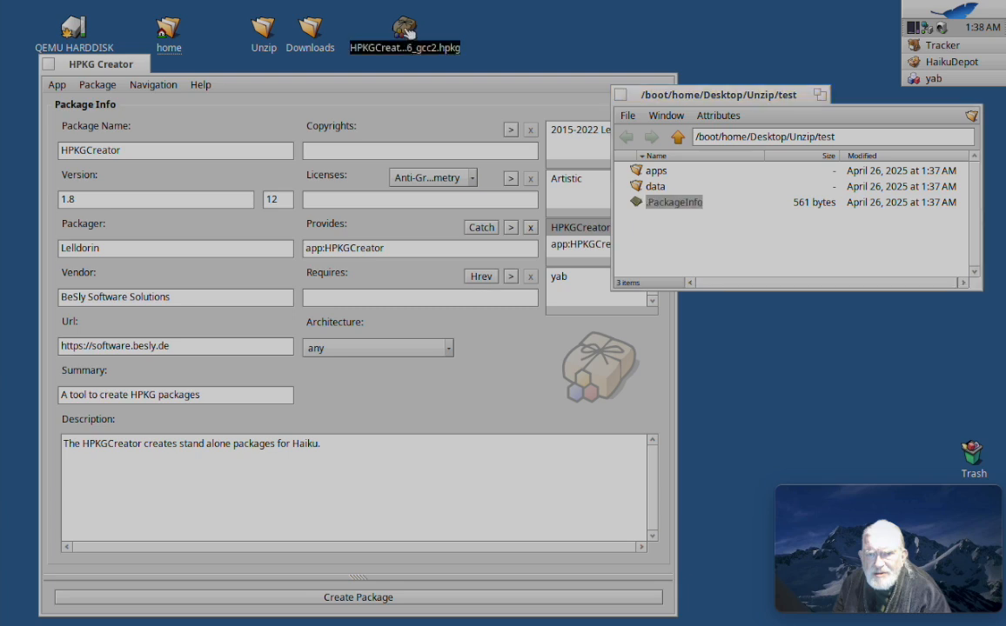
{"action": "right_click", "coordinate": [406, 30]}
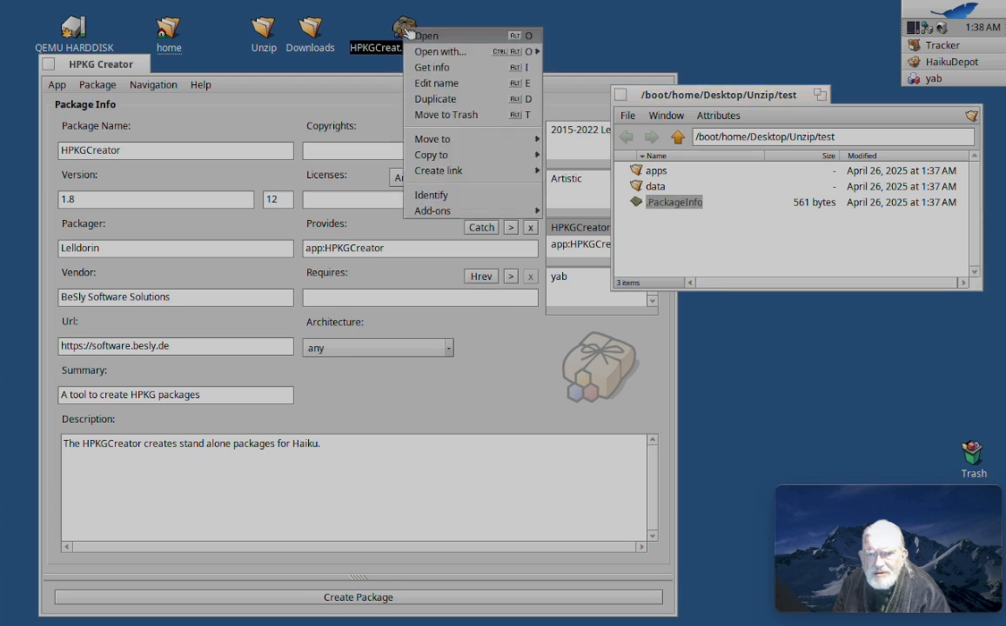
{"action": "left_click", "coordinate": [446, 117]}
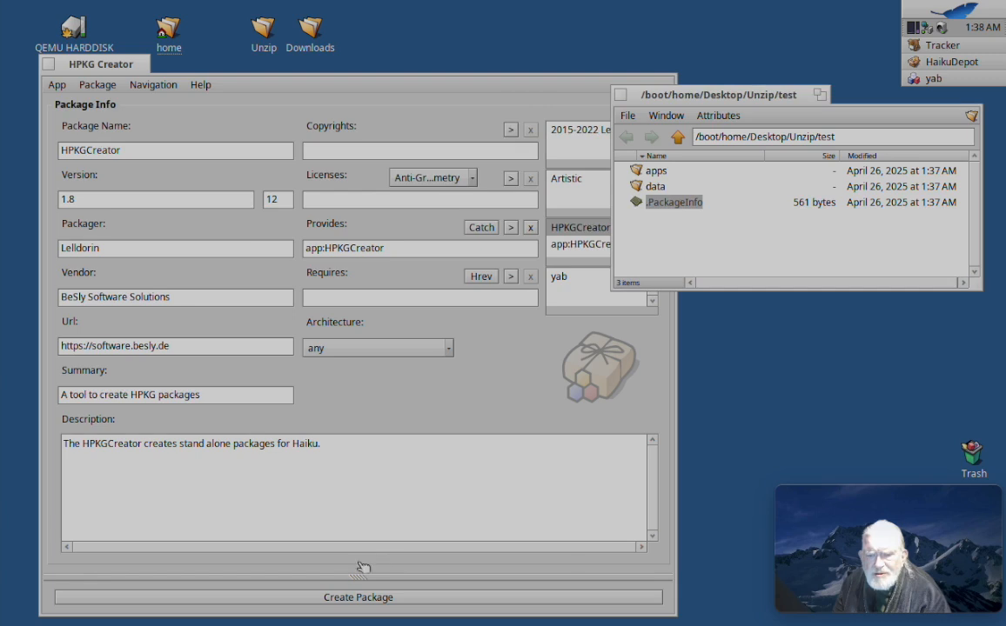
{"action": "left_click", "coordinate": [350, 599]}
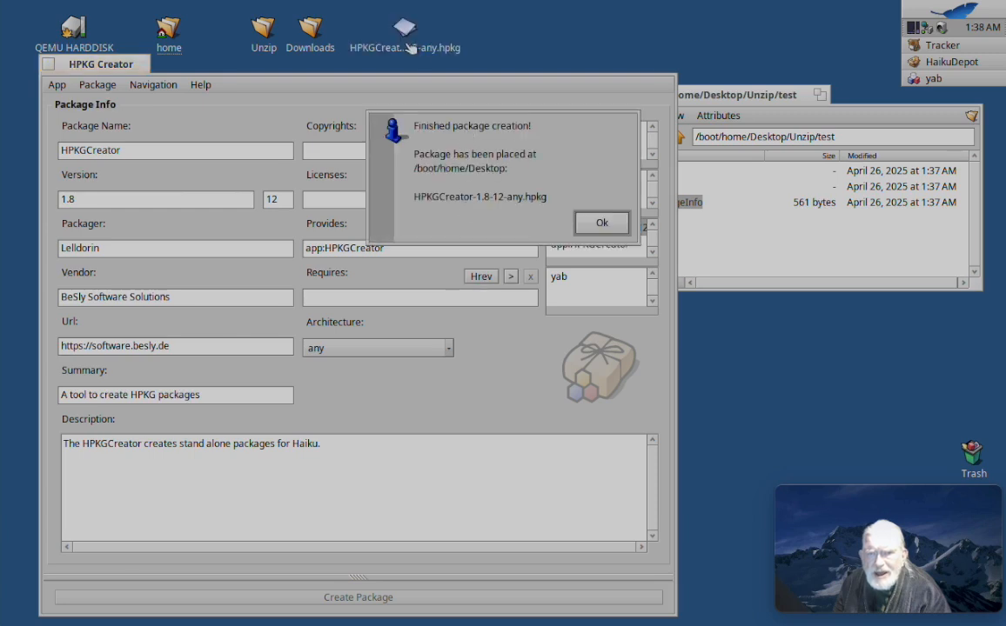
{"action": "left_click", "coordinate": [601, 225]}
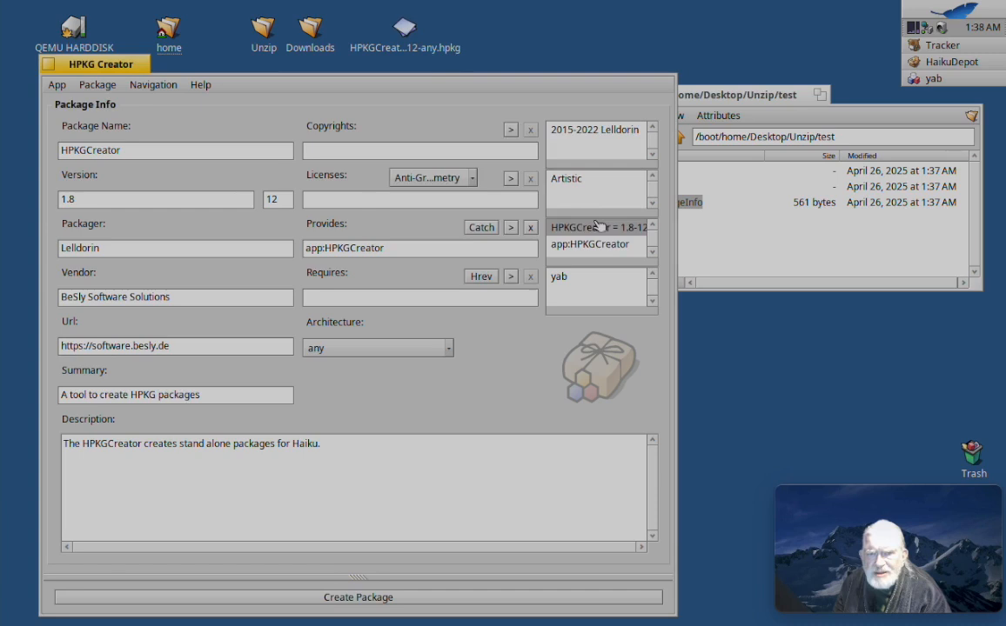
Open the new HPKGCreator-1.8-12-any.hpkg in Expander to check the architecture in its attribute listing, and close it without extracting
{"action": "left_click", "coordinate": [405, 33]}
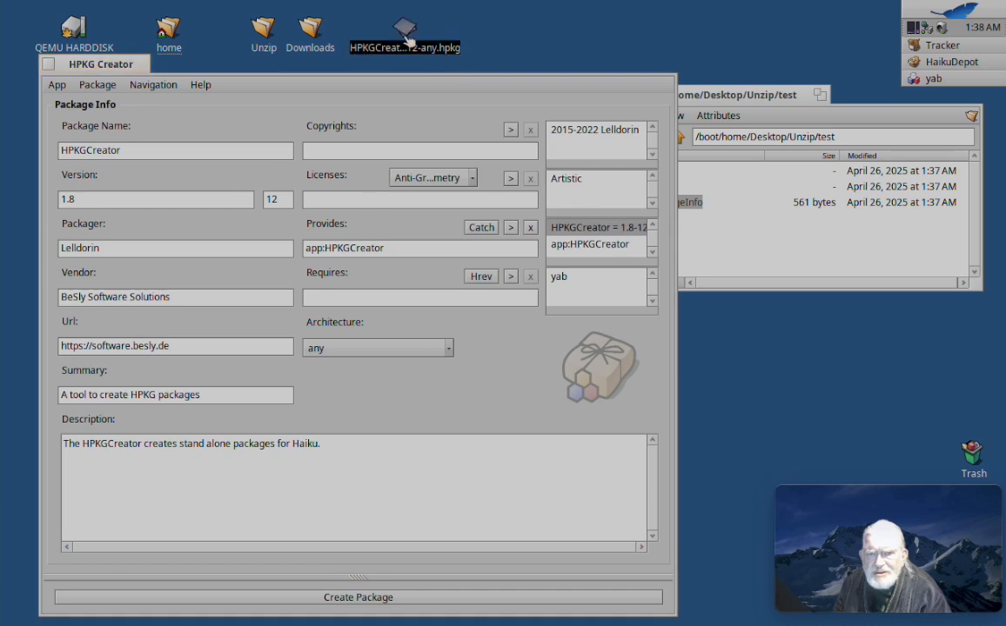
{"action": "right_click", "coordinate": [406, 35]}
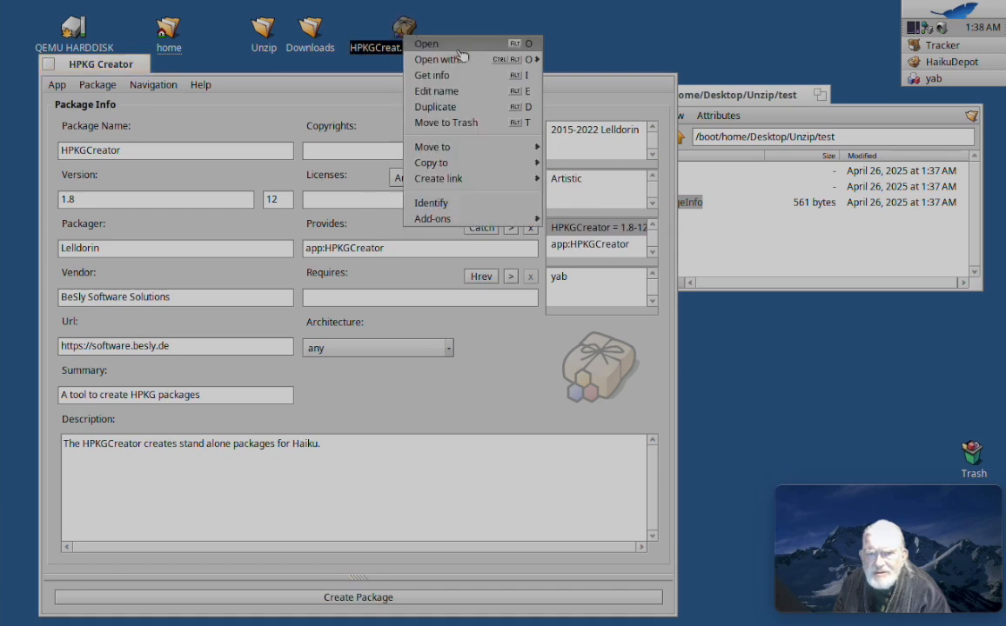
{"action": "mouse_move", "coordinate": [466, 61]}
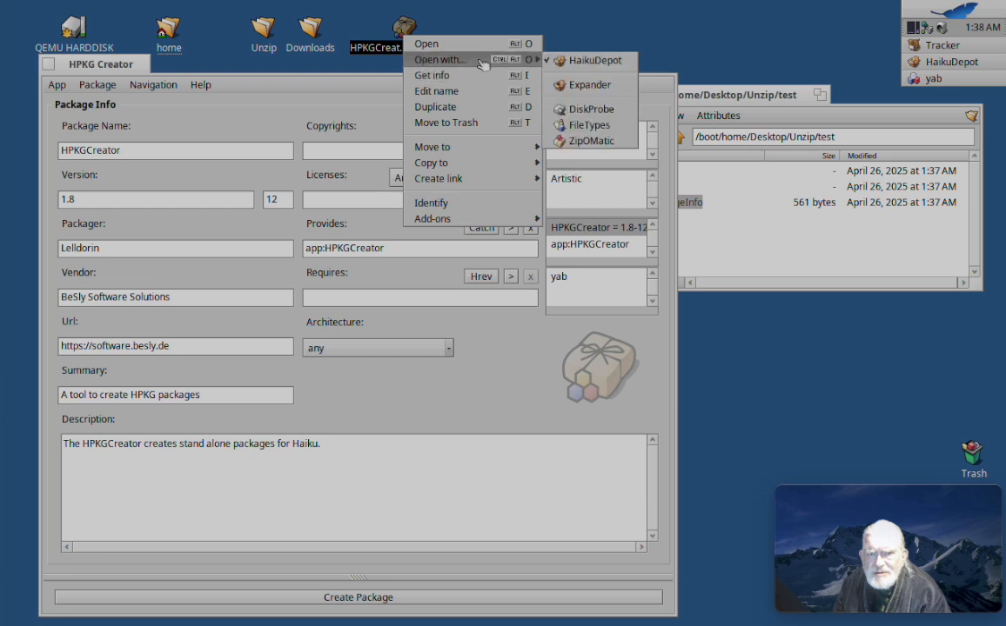
{"action": "left_click", "coordinate": [589, 87]}
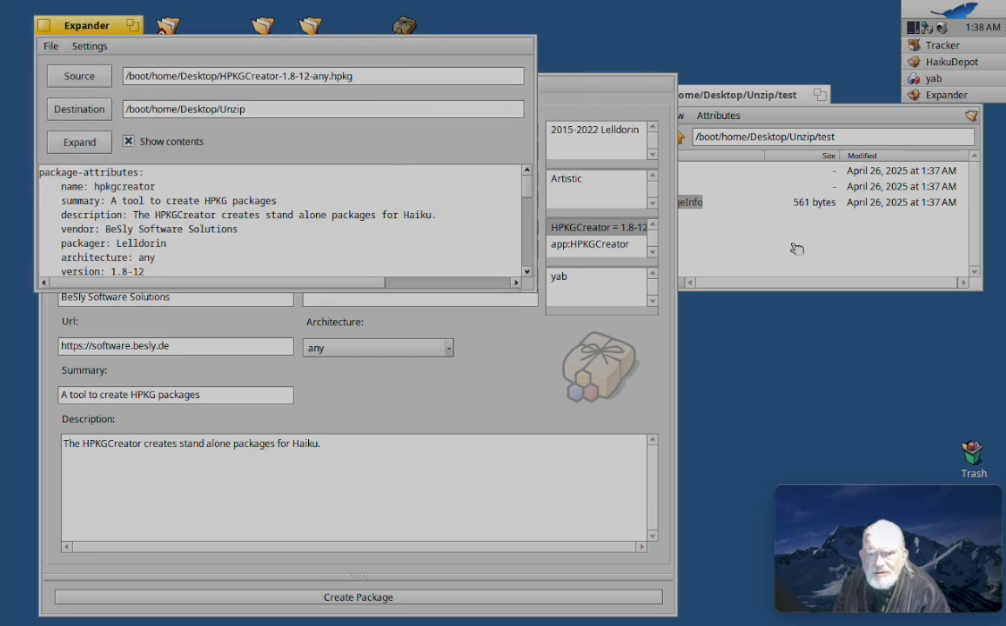
{"action": "left_click", "coordinate": [713, 222]}
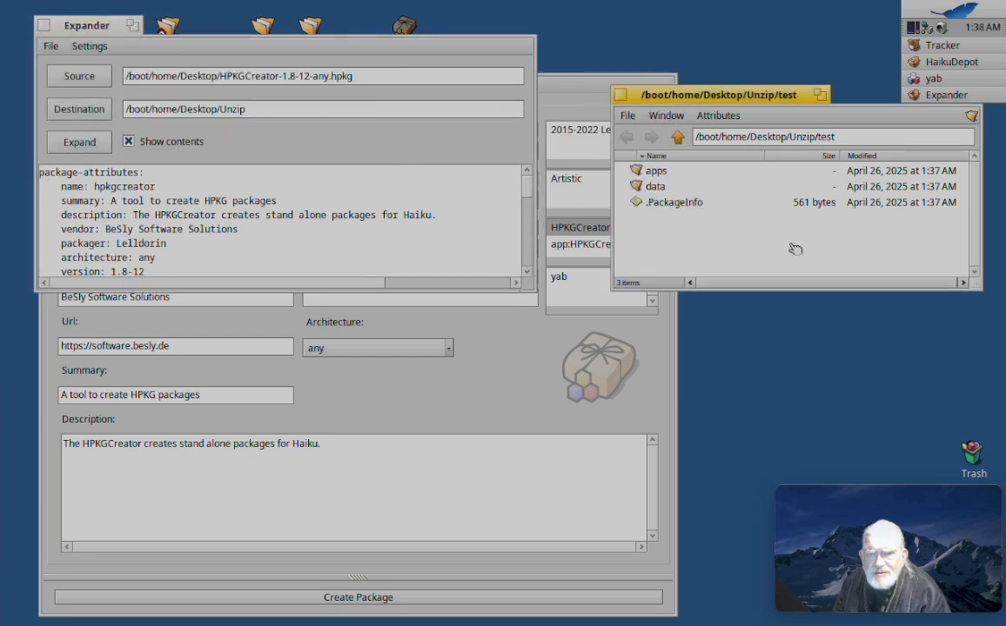
{"action": "left_click", "coordinate": [301, 112]}
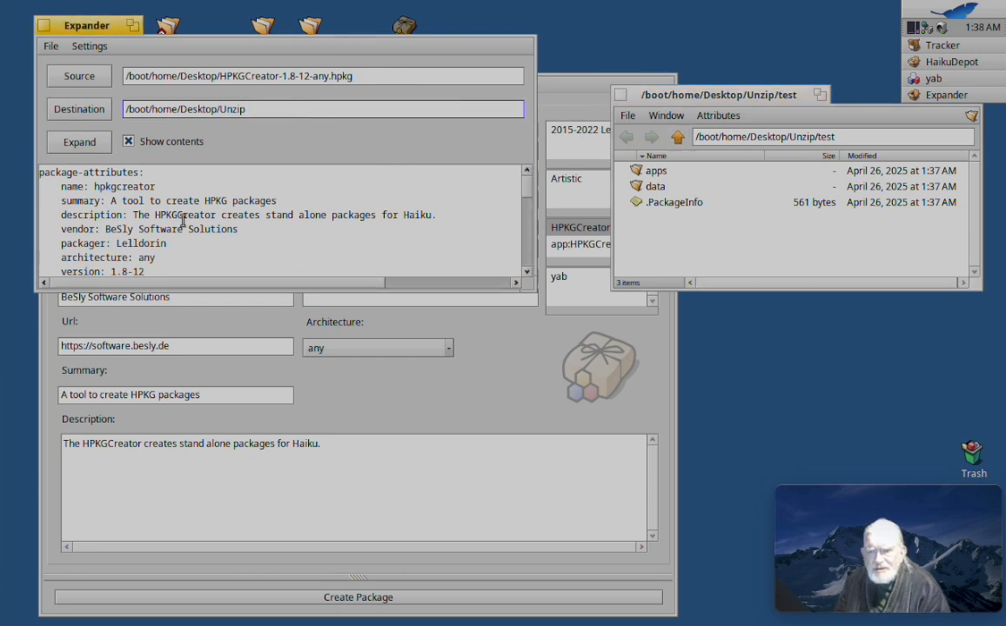
{"action": "left_click", "coordinate": [45, 26]}
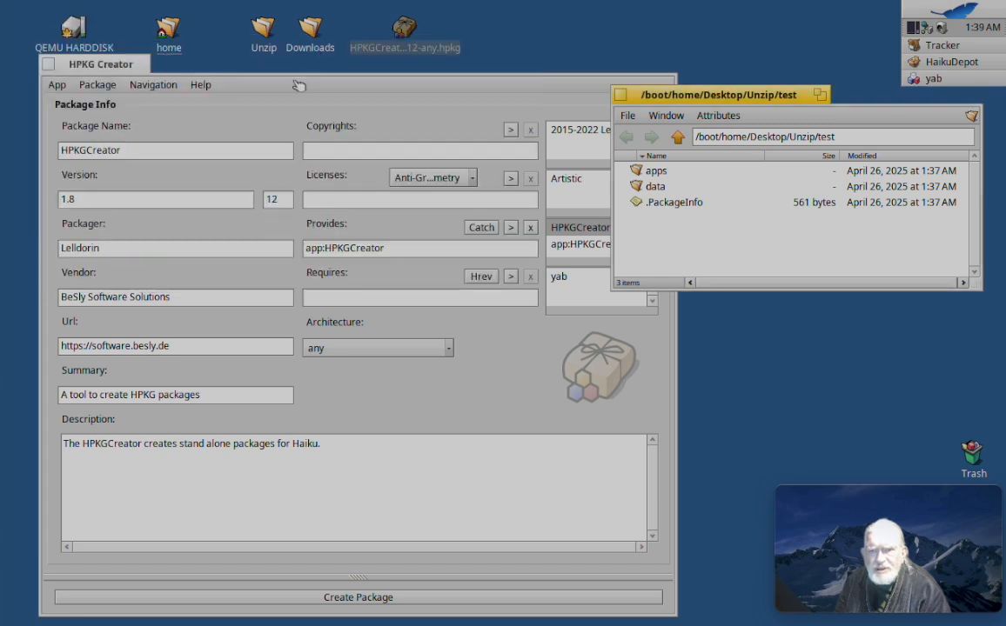
Set the architecture to x86_64 and create another HPKGCreator package, dismissing the completion message
{"action": "left_click", "coordinate": [380, 348]}
{"action": "left_click", "coordinate": [359, 395]}
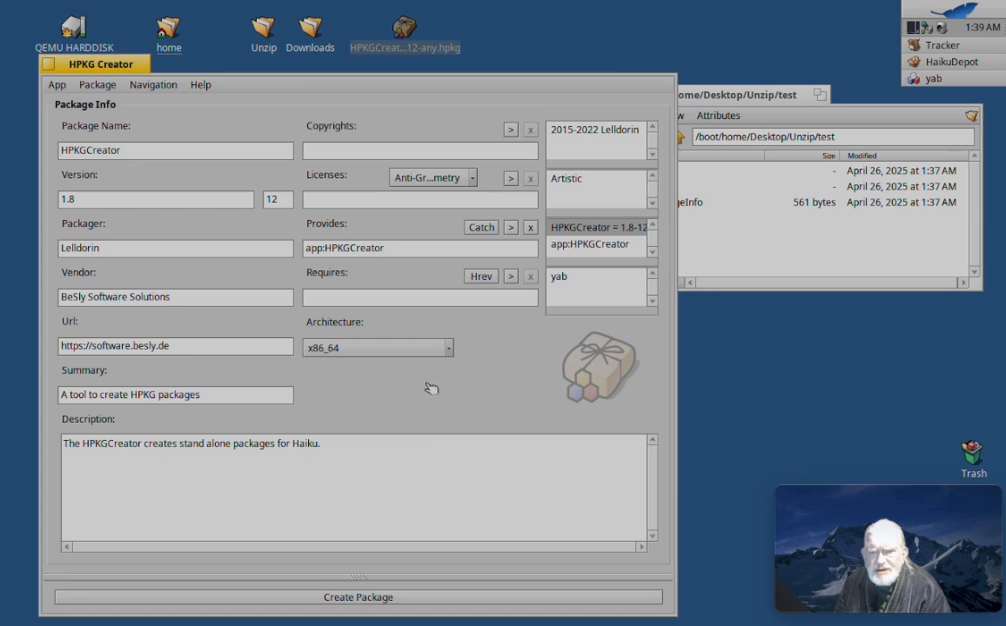
{"action": "left_click", "coordinate": [357, 594]}
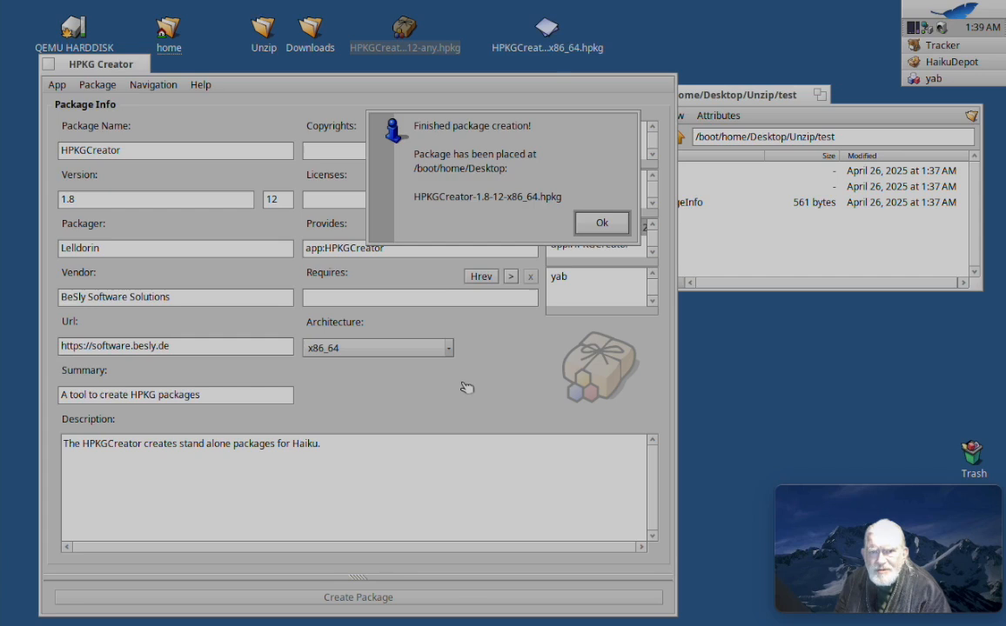
{"action": "left_click", "coordinate": [600, 223]}
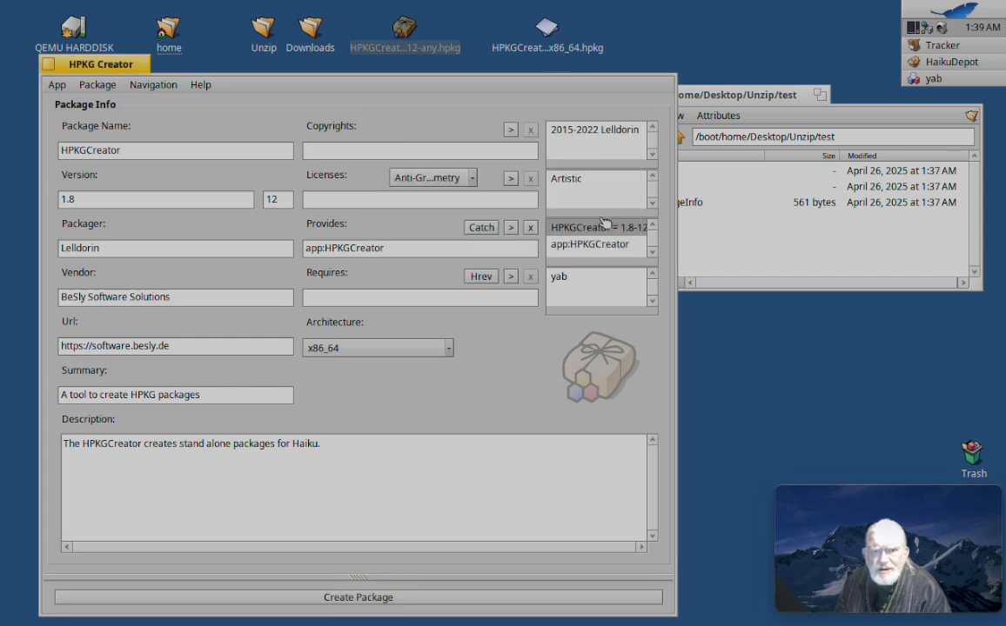
View the new x86_64 desktop package in HaikuDepot and close its window
{"action": "left_click", "coordinate": [548, 30]}
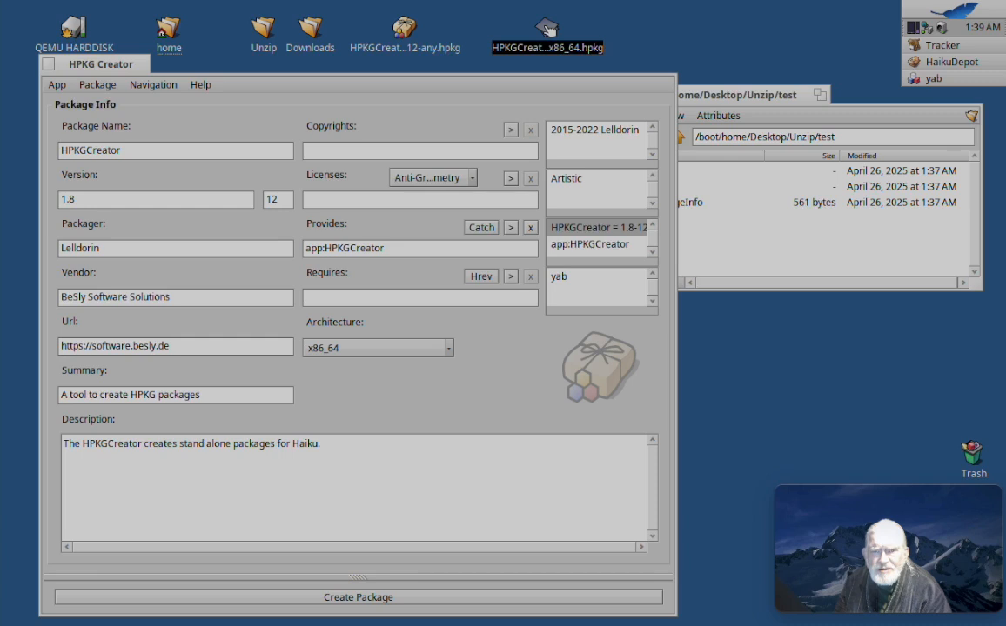
{"action": "double_click", "coordinate": [548, 30]}
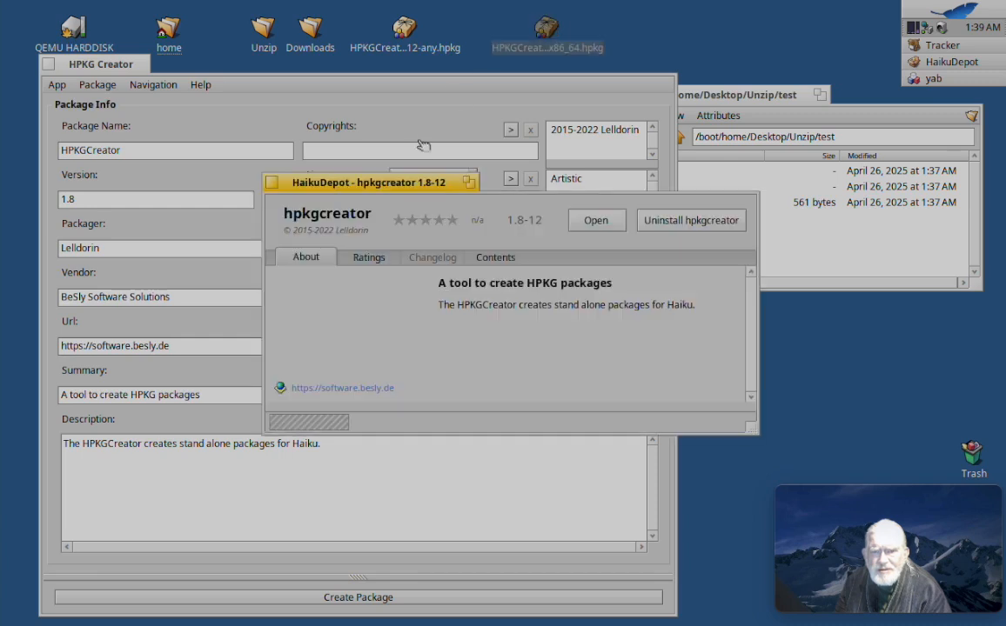
{"action": "left_click", "coordinate": [272, 182]}
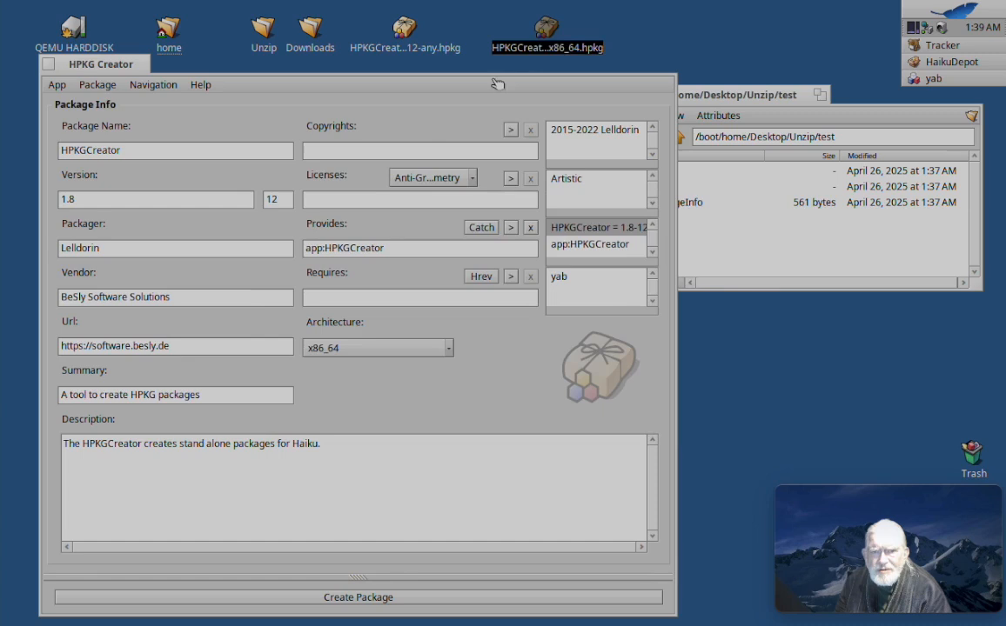
Open HPKGCreator-1.8-12-x86_64.hpkg in Expander to check the architecture in its attribute listing, and close it without extracting
{"action": "right_click", "coordinate": [551, 32]}
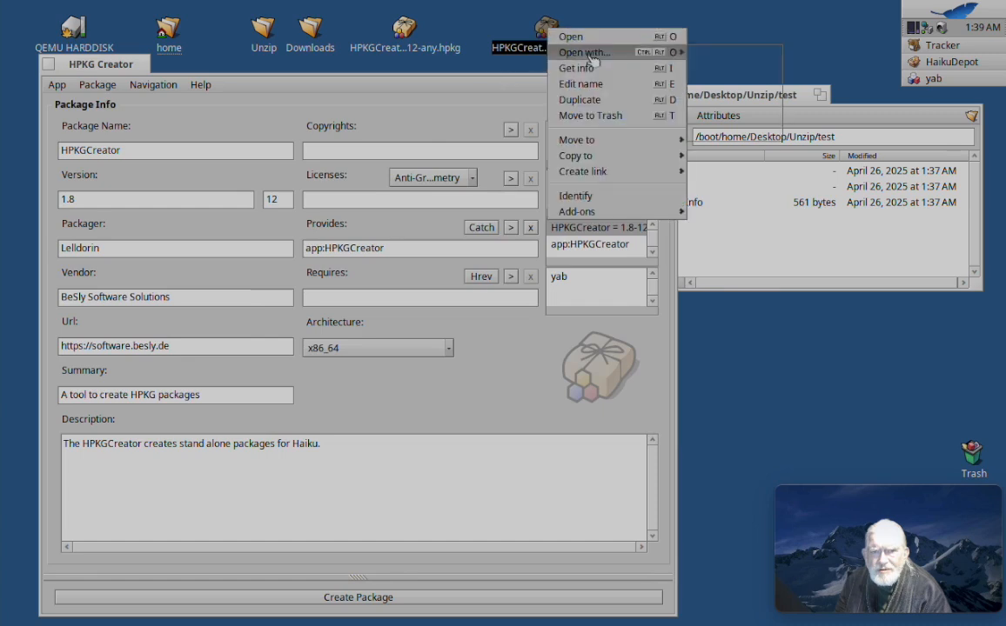
{"action": "mouse_move", "coordinate": [574, 52]}
{"action": "left_click", "coordinate": [700, 77]}
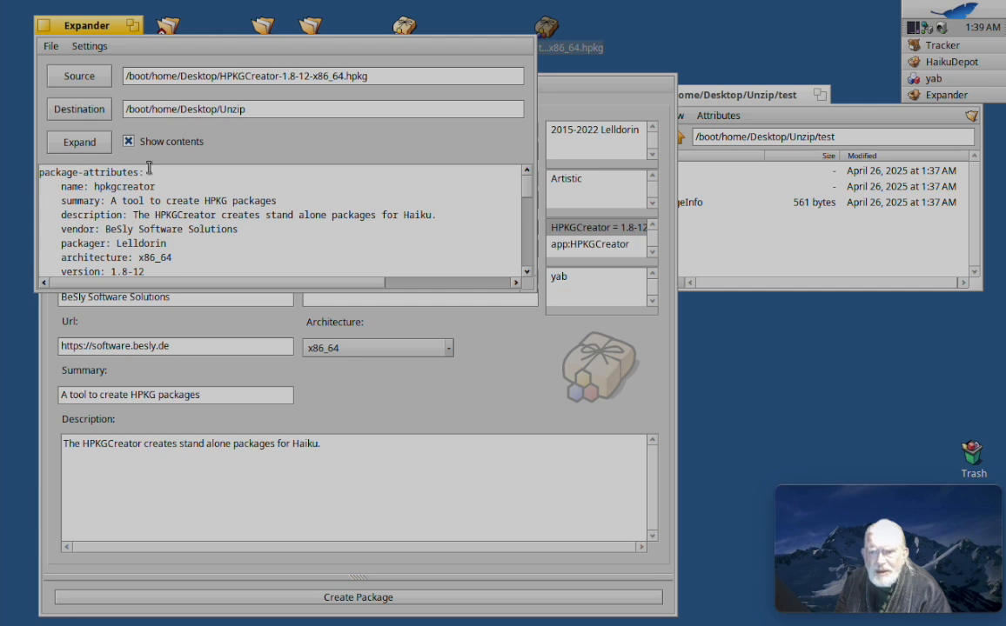
{"action": "left_click", "coordinate": [44, 26]}
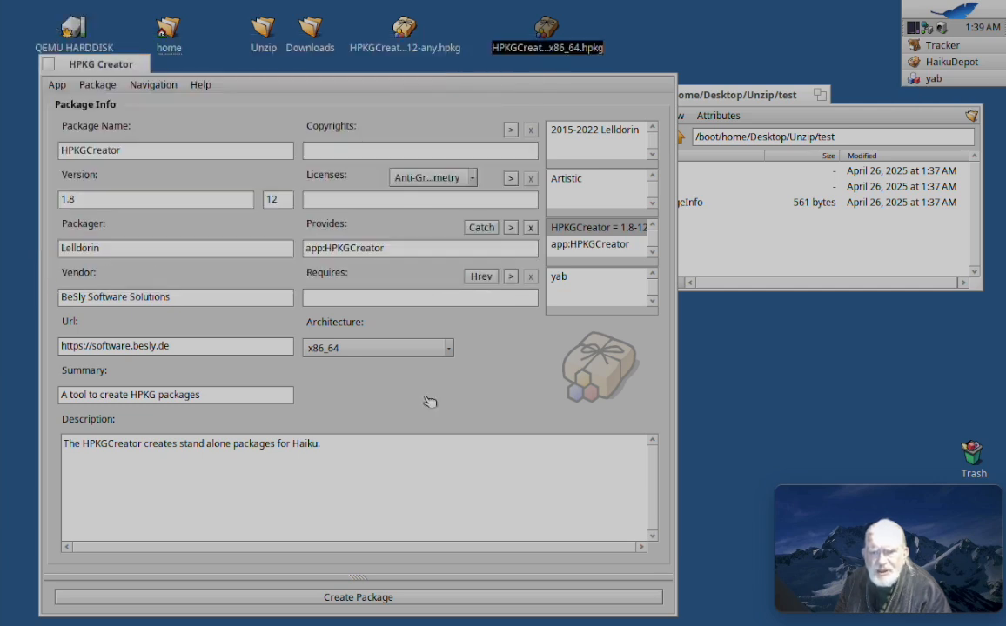
Switch the package architecture to x86_gcc2 and set it back to x86_64
{"action": "left_click", "coordinate": [366, 349]}
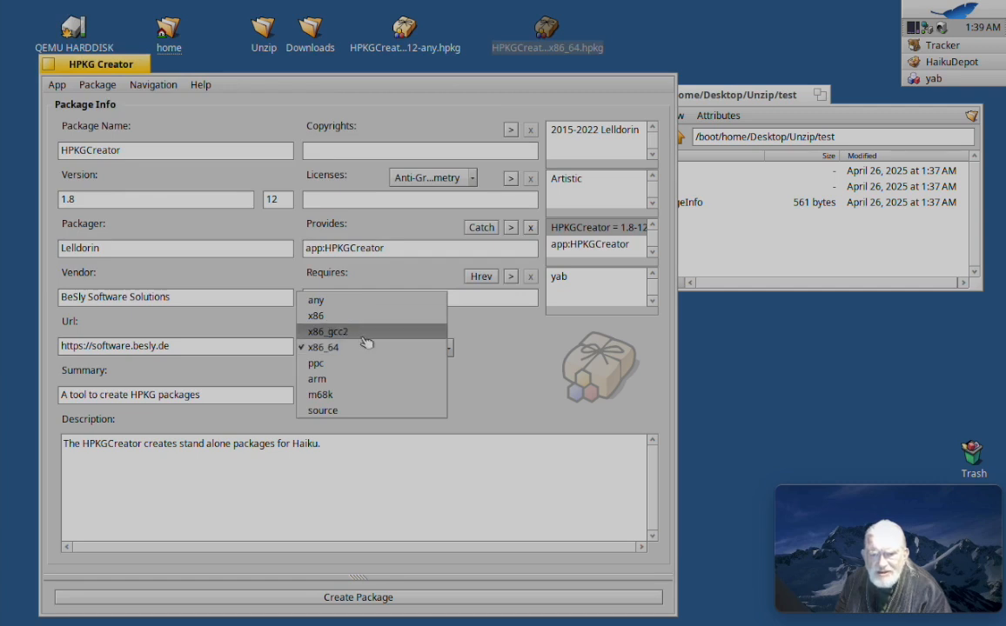
{"action": "left_click", "coordinate": [496, 382]}
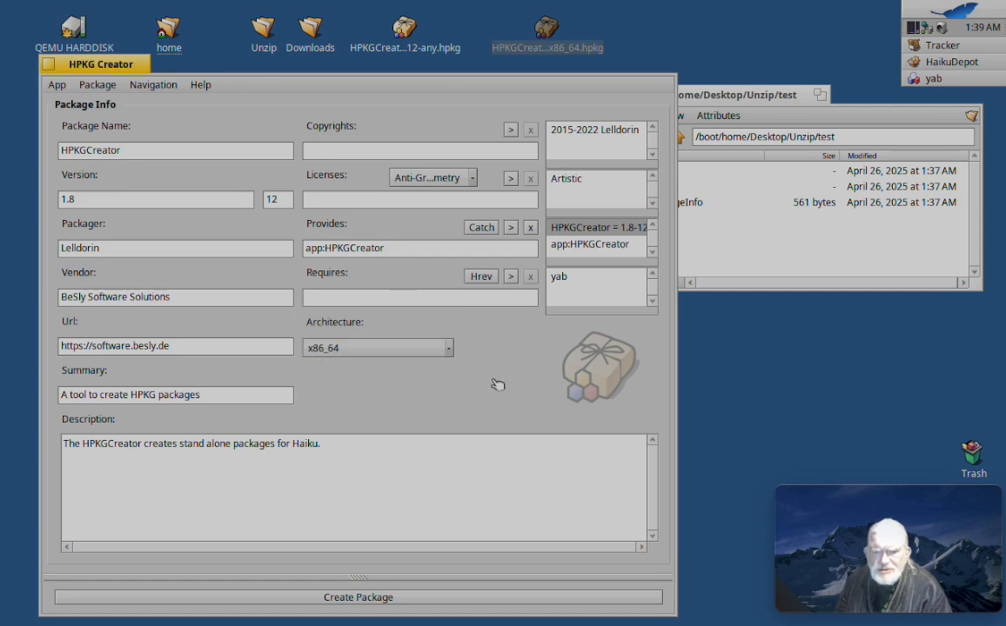
{"action": "left_click", "coordinate": [369, 355]}
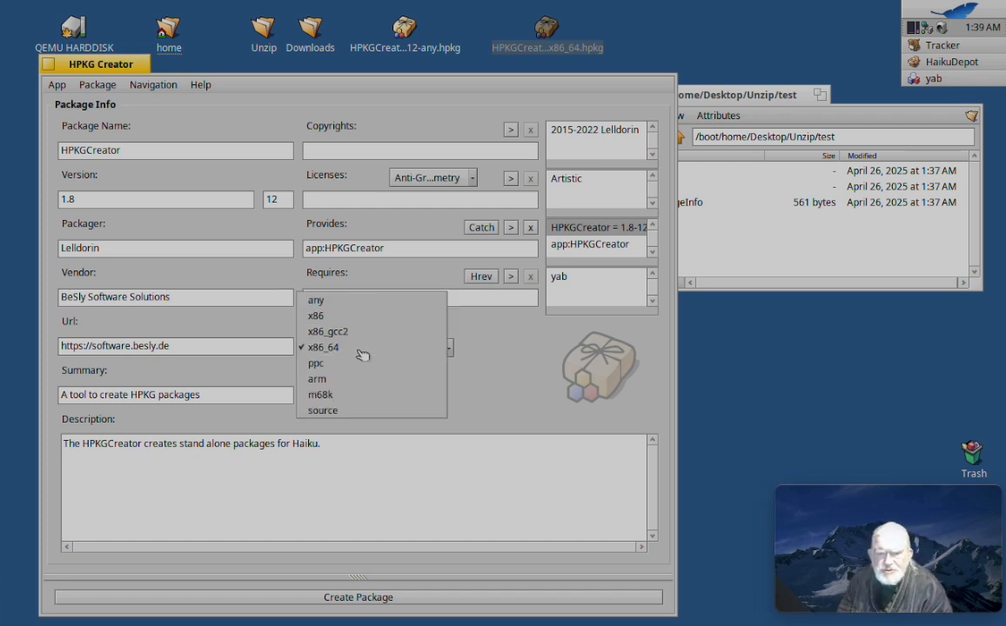
{"action": "left_click", "coordinate": [359, 331]}
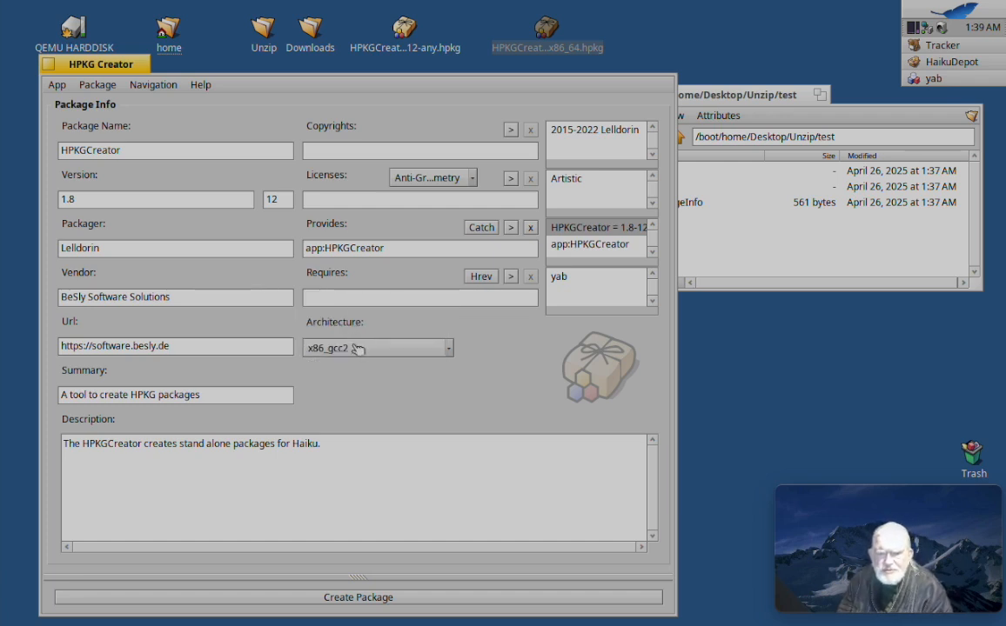
{"action": "left_click", "coordinate": [360, 348]}
{"action": "left_click", "coordinate": [356, 362]}
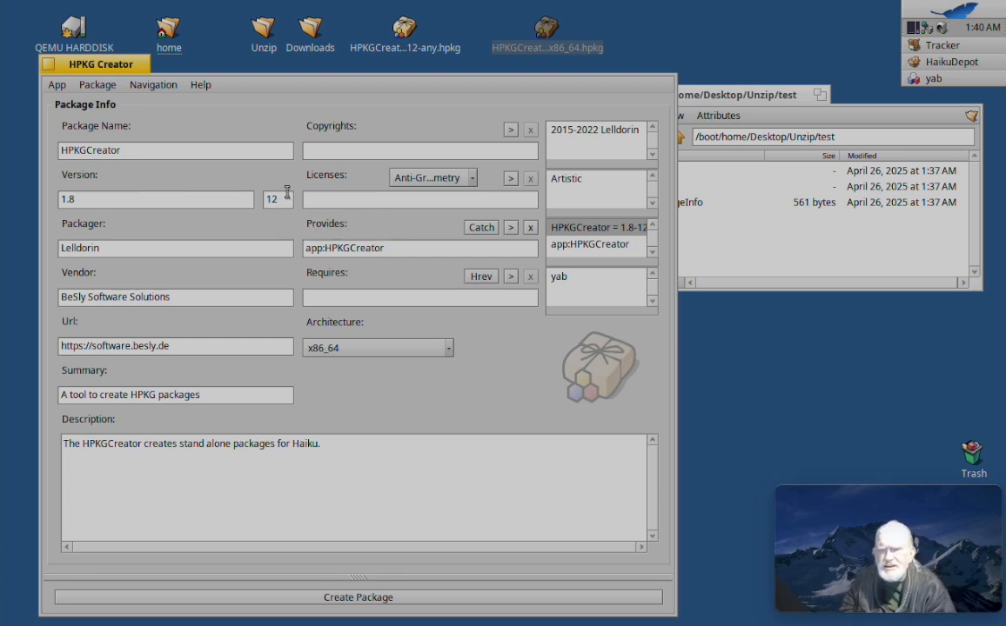
Set the package revision to 13 and create the x86_64 package, dismissing the completion message
{"action": "key", "text": "BackSpace"}
{"action": "type", "text": "3"}
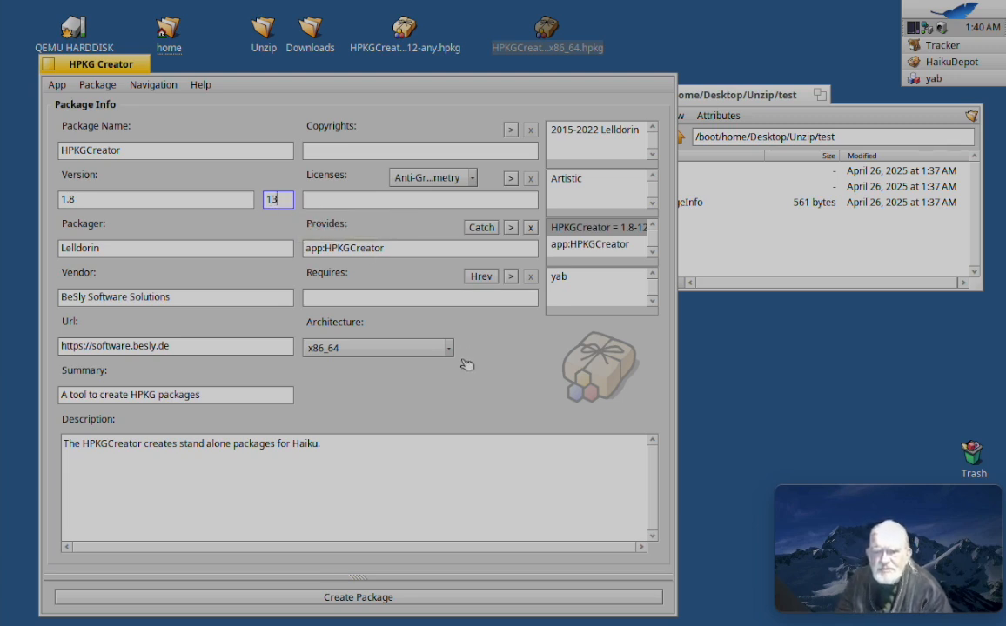
{"action": "left_click", "coordinate": [385, 599]}
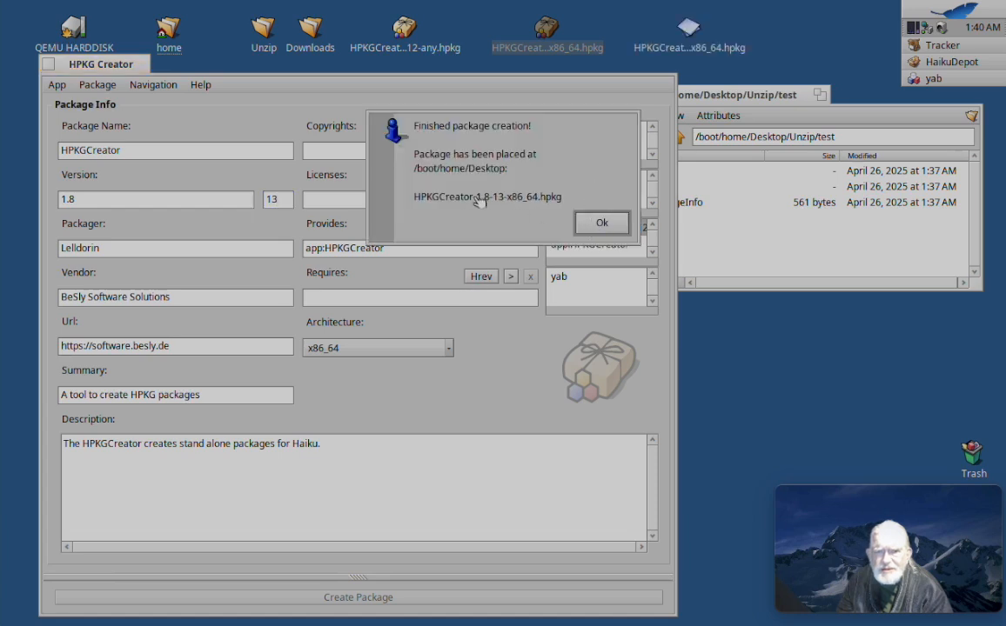
{"action": "left_click", "coordinate": [609, 223]}
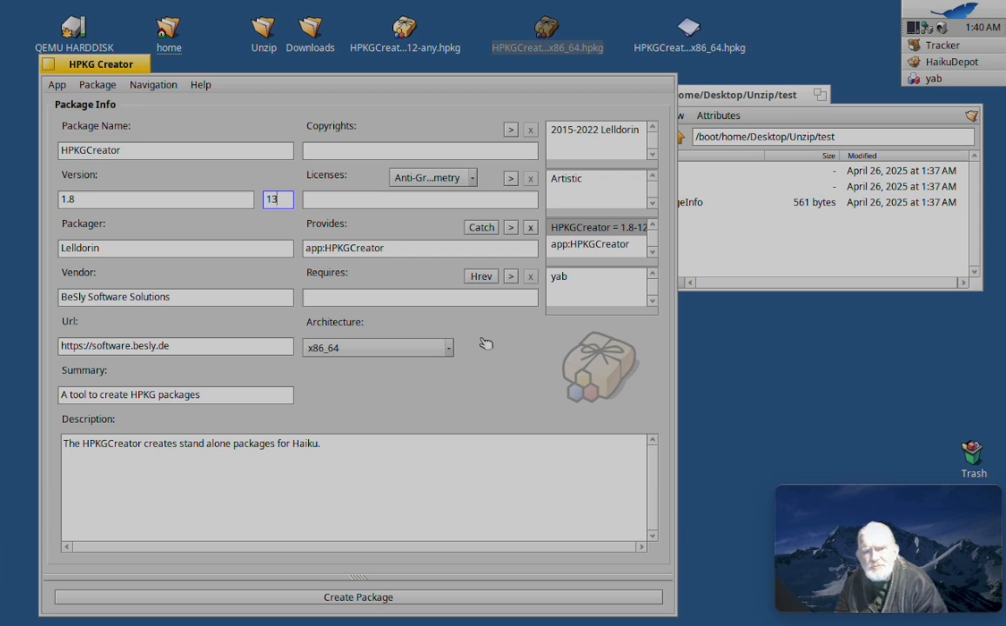
Close HPKG Creator and the Unzip/test folder window
{"action": "left_click", "coordinate": [48, 66]}
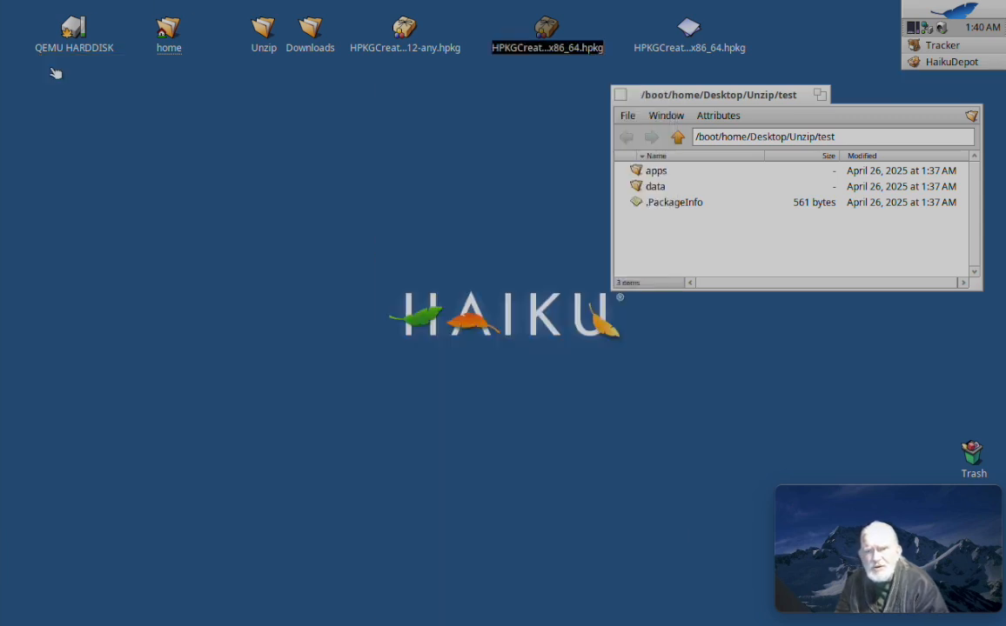
{"action": "left_click", "coordinate": [625, 98]}
{"action": "left_click", "coordinate": [623, 96]}
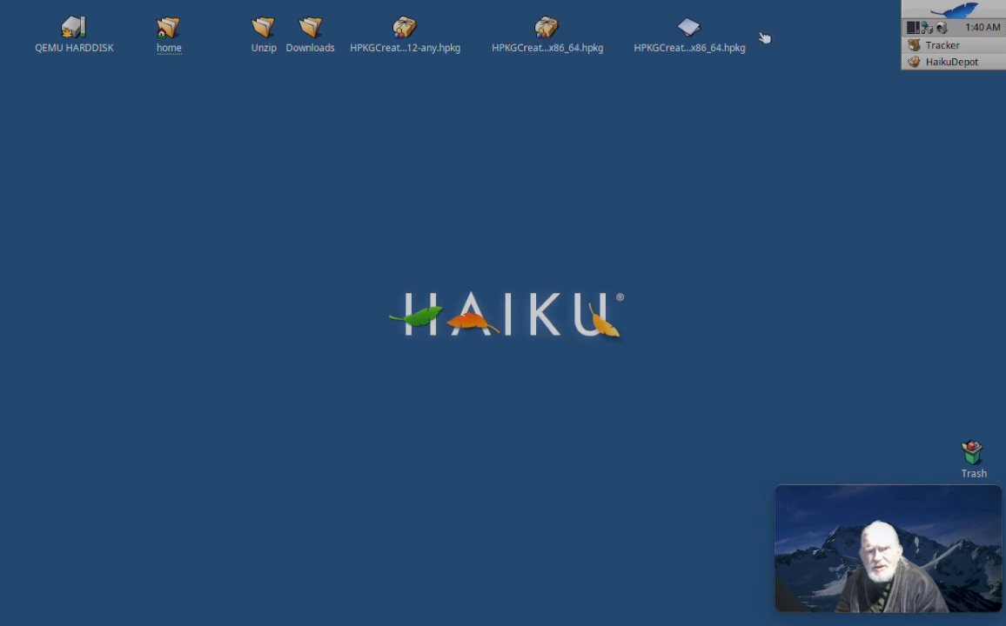
Move the three generated HPKGCreator packages from the desktop to the Trash
{"action": "left_click_drag", "start_coordinate": [759, 17], "coordinate": [398, 65]}
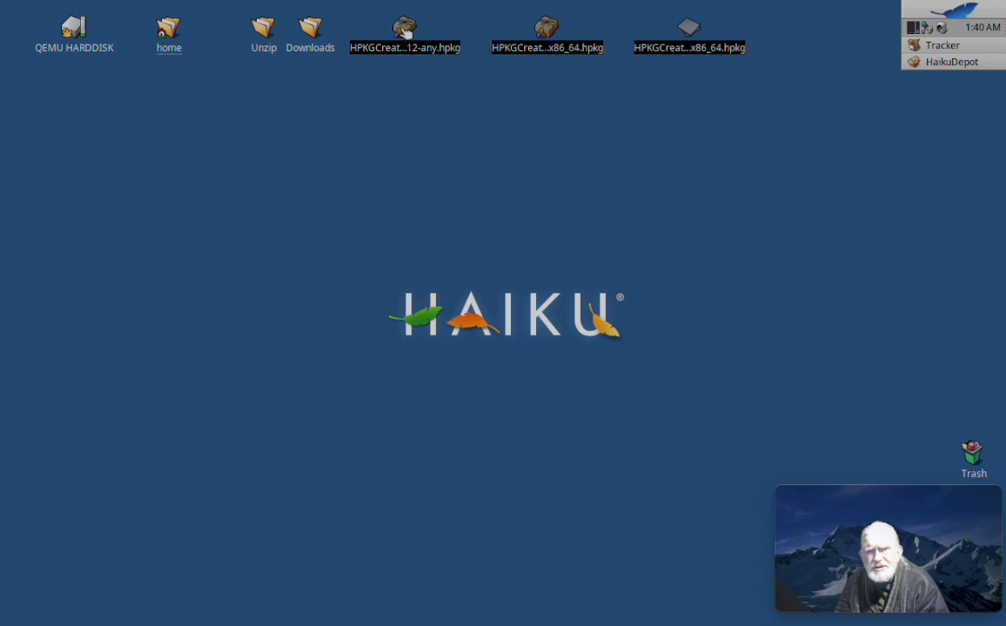
{"action": "right_click", "coordinate": [406, 31]}
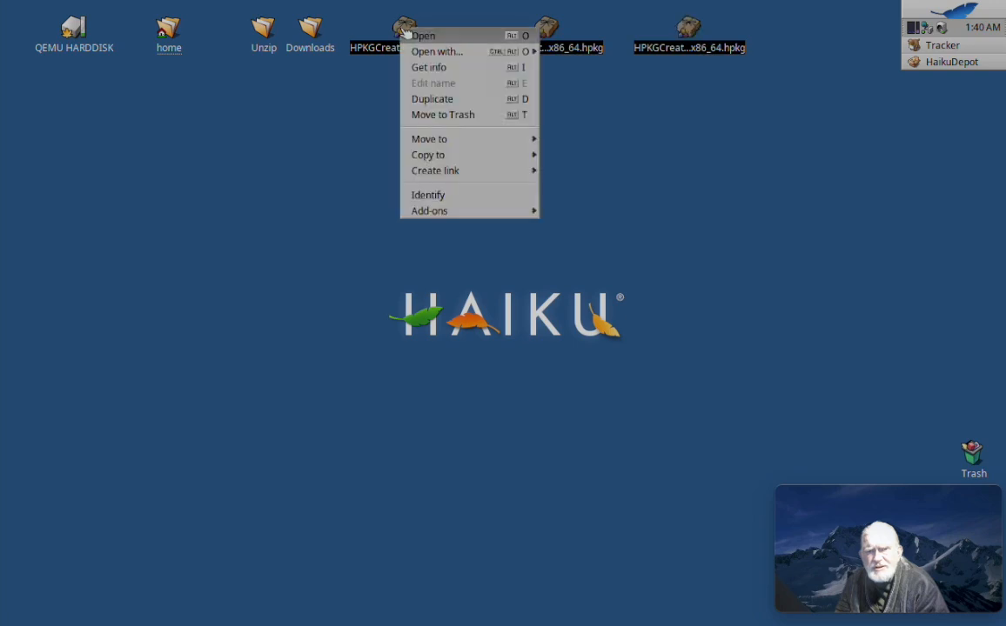
{"action": "left_click", "coordinate": [487, 118]}
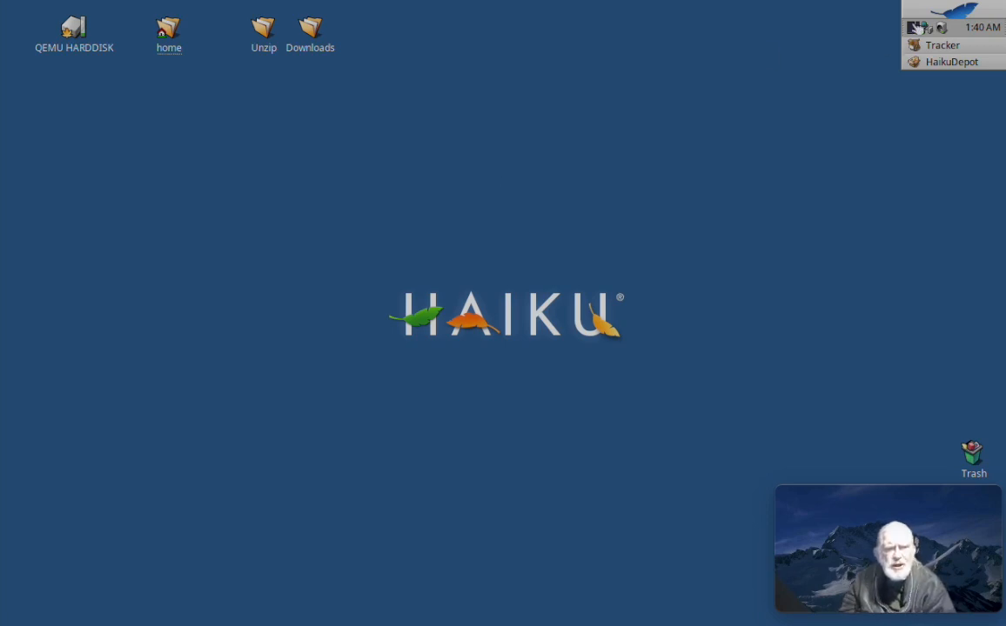
Launch Repomaker from the installed applications and reposition its window on the desktop
{"action": "left_click", "coordinate": [957, 11]}
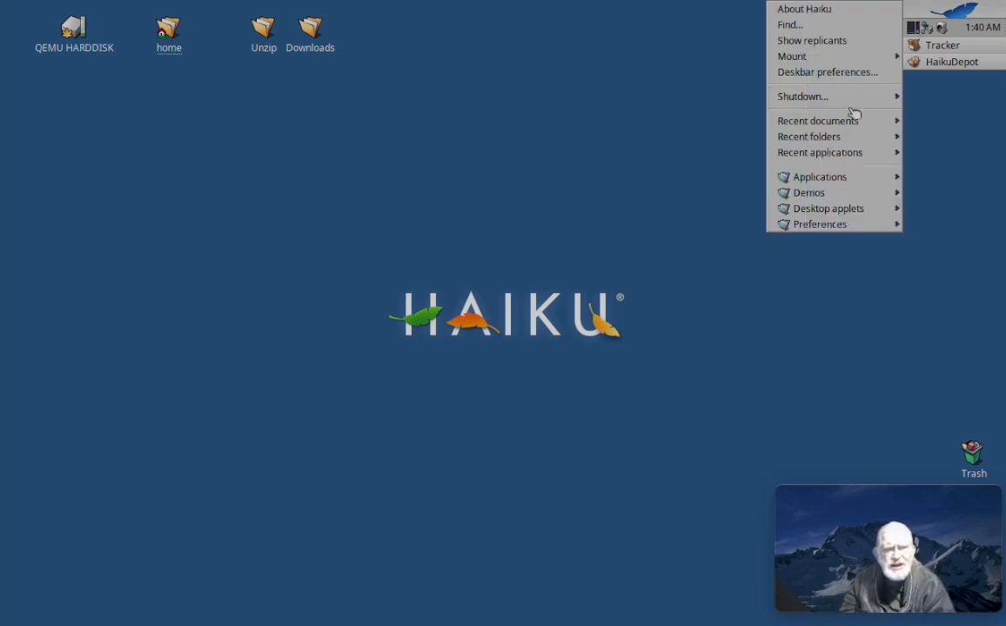
{"action": "mouse_move", "coordinate": [839, 178]}
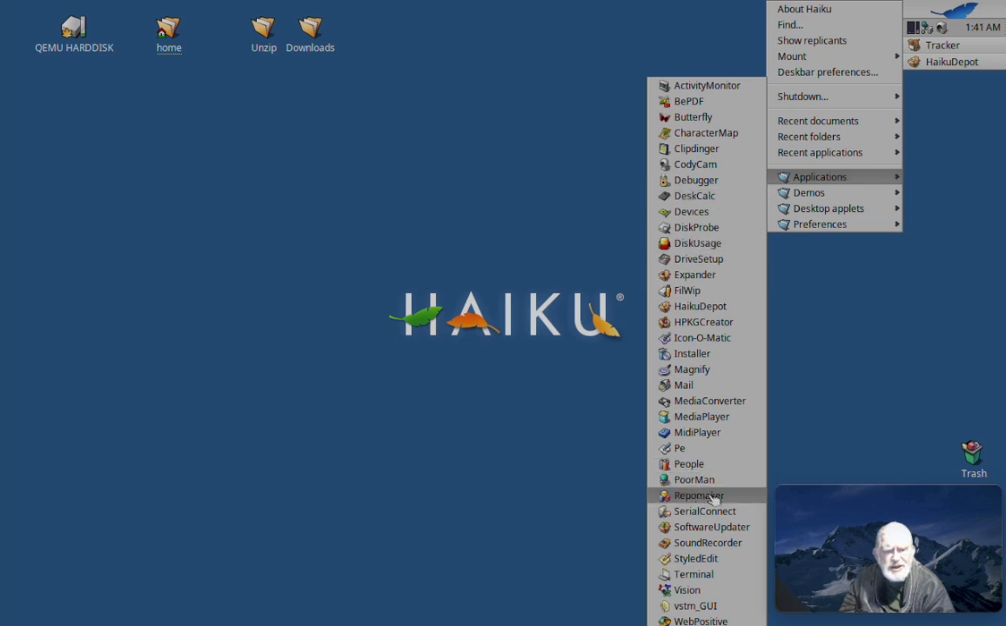
{"action": "left_click", "coordinate": [698, 496]}
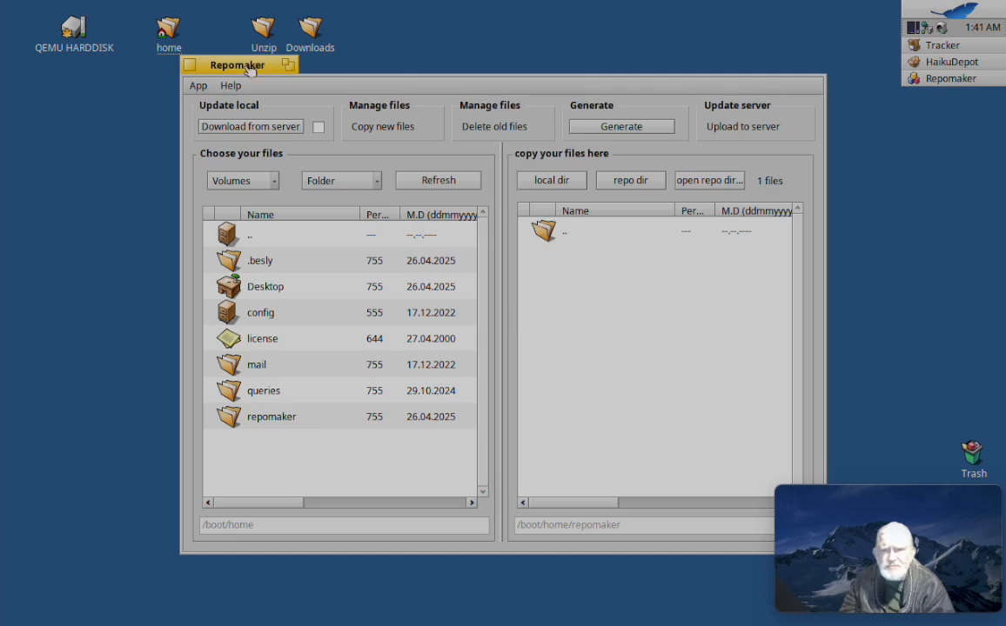
{"action": "left_click_drag", "start_coordinate": [250, 70], "coordinate": [174, 57]}
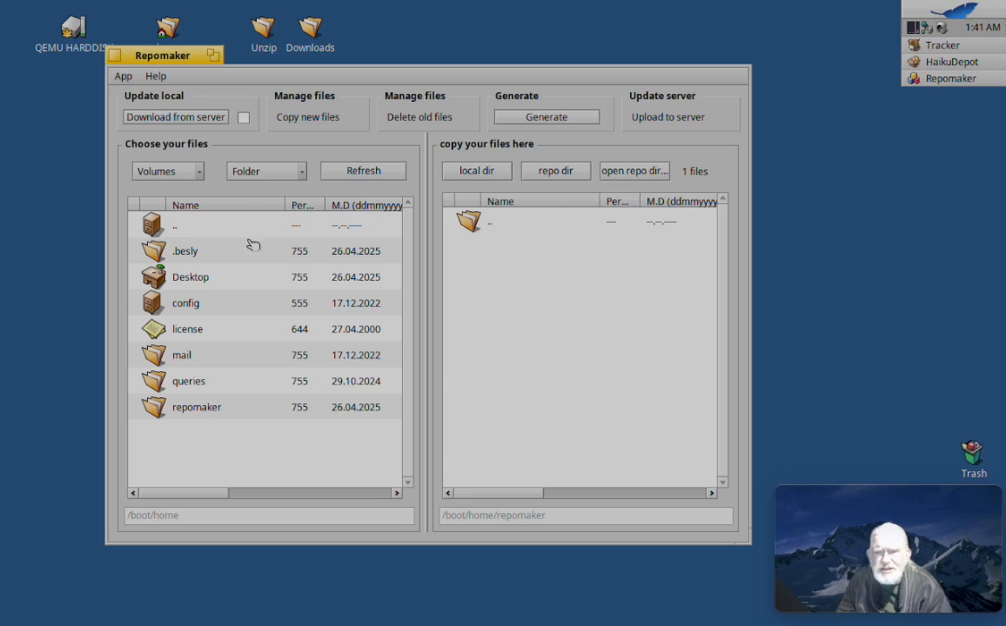
Open Repomaker's settings to examine the repository and online-repository fields, and close them without editing
{"action": "left_click", "coordinate": [123, 77]}
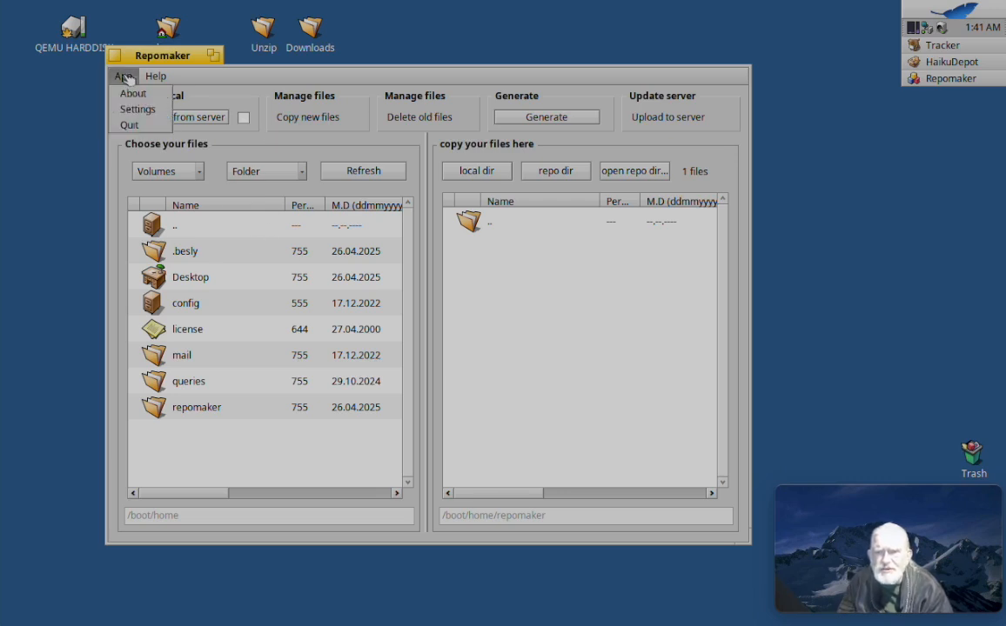
{"action": "left_click", "coordinate": [136, 111]}
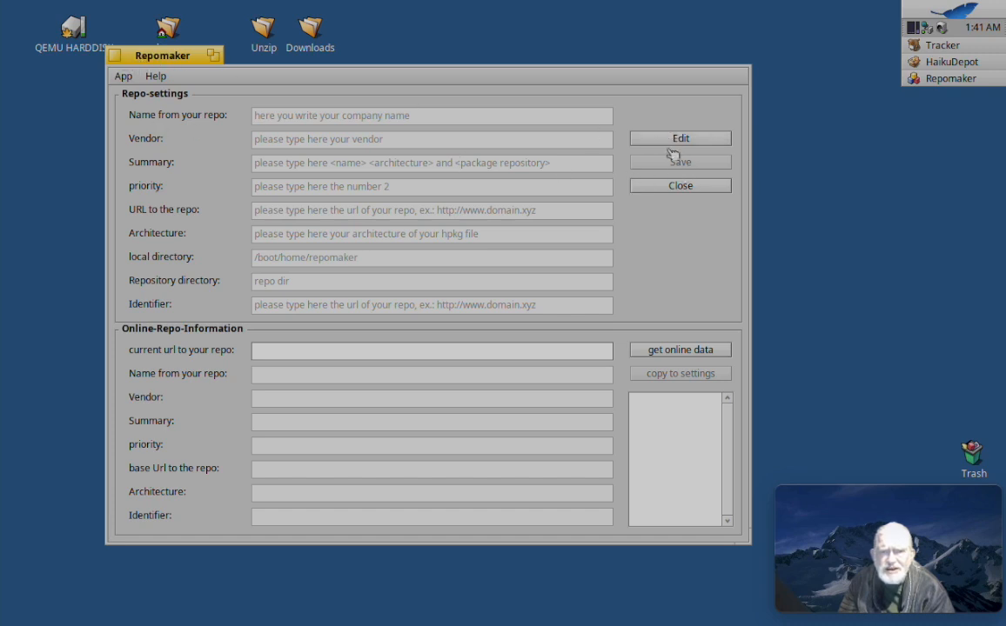
{"action": "left_click", "coordinate": [698, 188]}
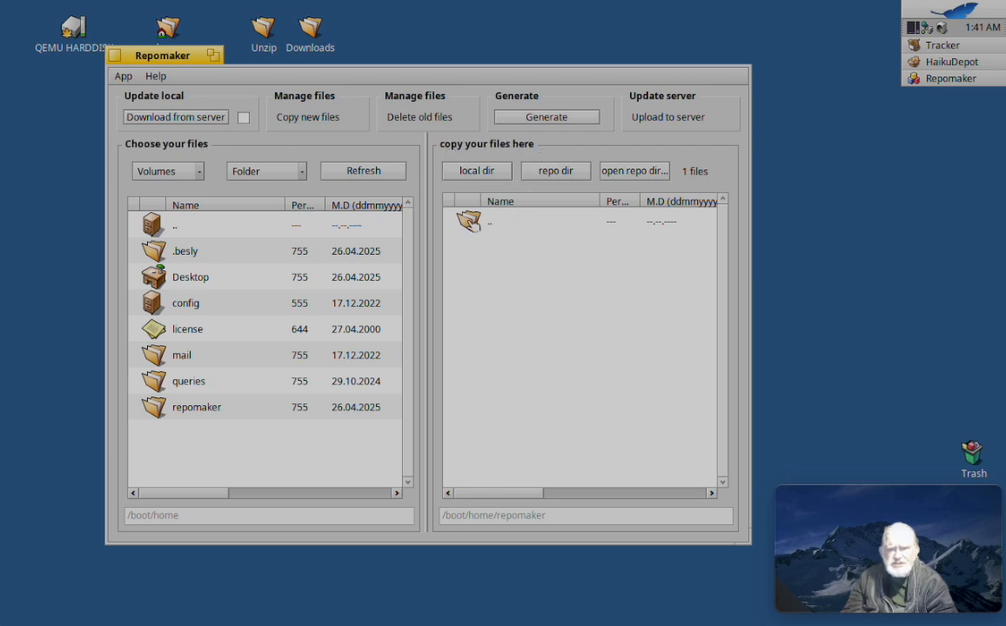
Browse Repomaker's source file list to Desktop/Unzip, select the haikufetch-0.1-1-x86_64 package, and move the window clear of the desktop icons
{"action": "left_click", "coordinate": [468, 221]}
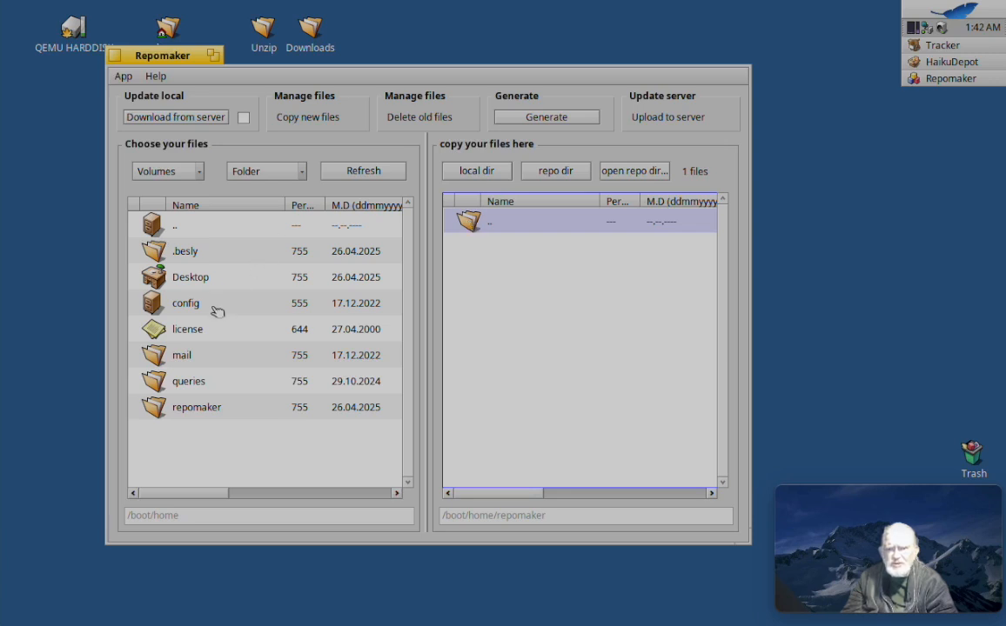
{"action": "double_click", "coordinate": [190, 280]}
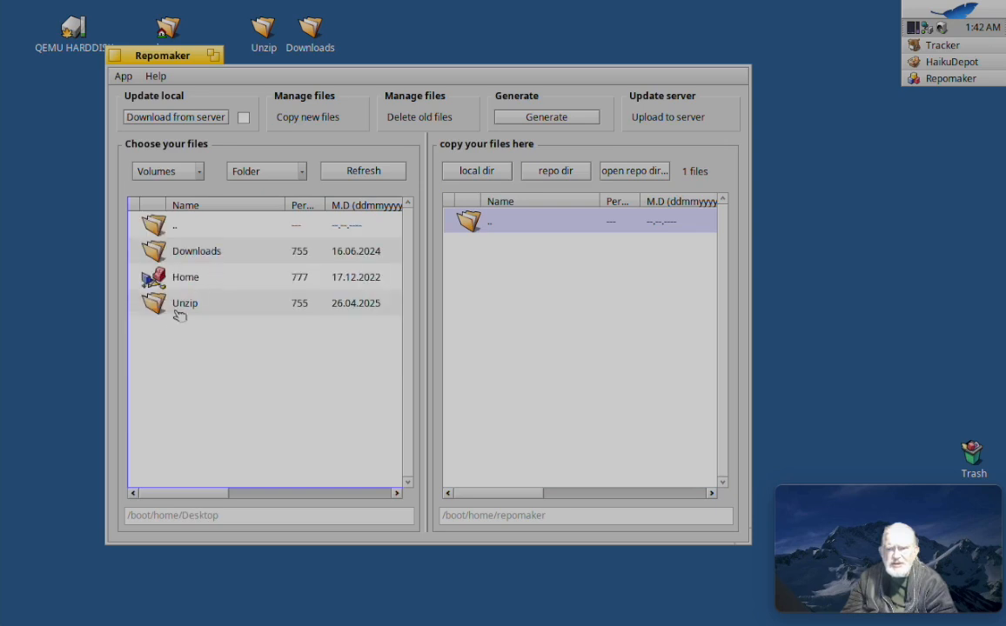
{"action": "left_click", "coordinate": [184, 309]}
{"action": "double_click", "coordinate": [184, 306]}
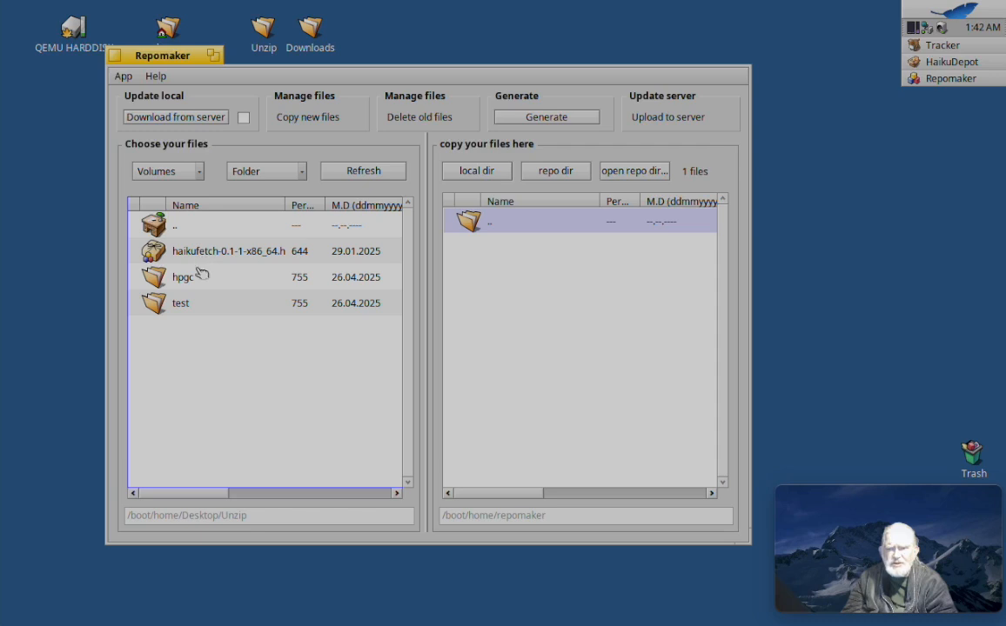
{"action": "double_click", "coordinate": [192, 278]}
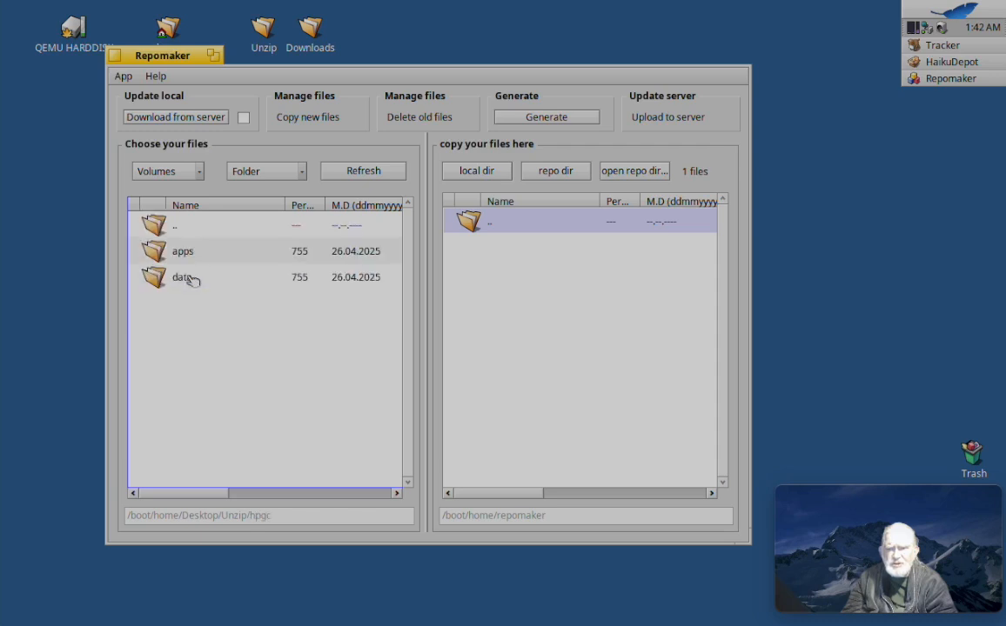
{"action": "left_click", "coordinate": [187, 228]}
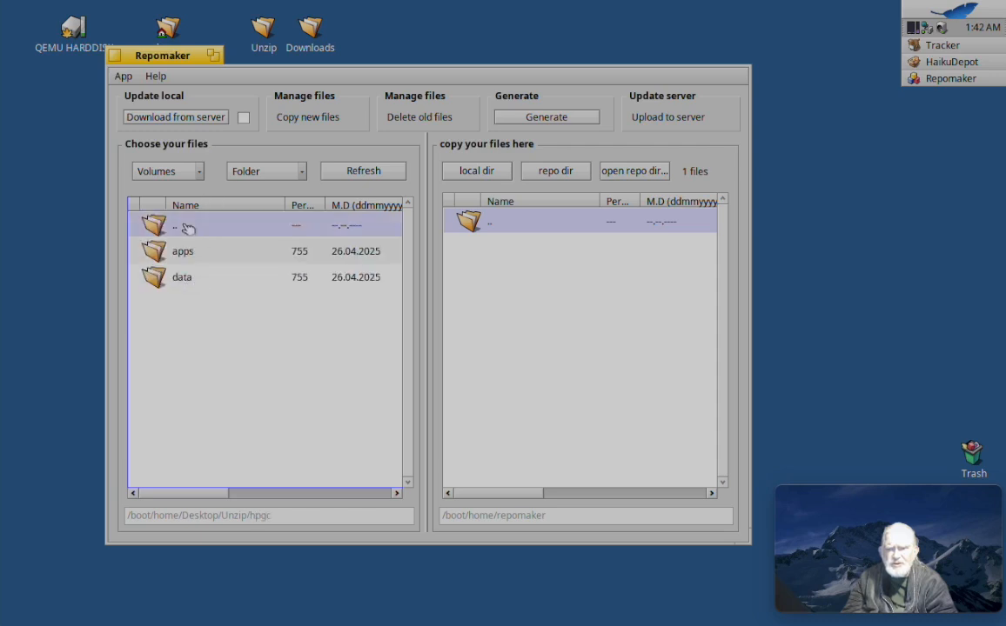
{"action": "double_click", "coordinate": [187, 227]}
{"action": "left_click", "coordinate": [199, 252]}
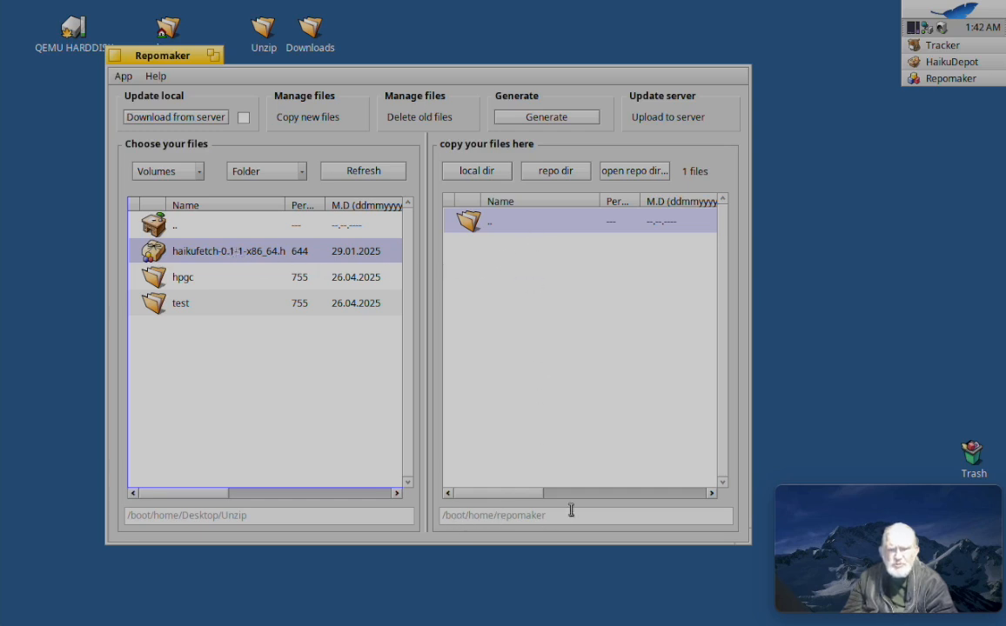
{"action": "left_click_drag", "start_coordinate": [186, 64], "coordinate": [175, 119]}
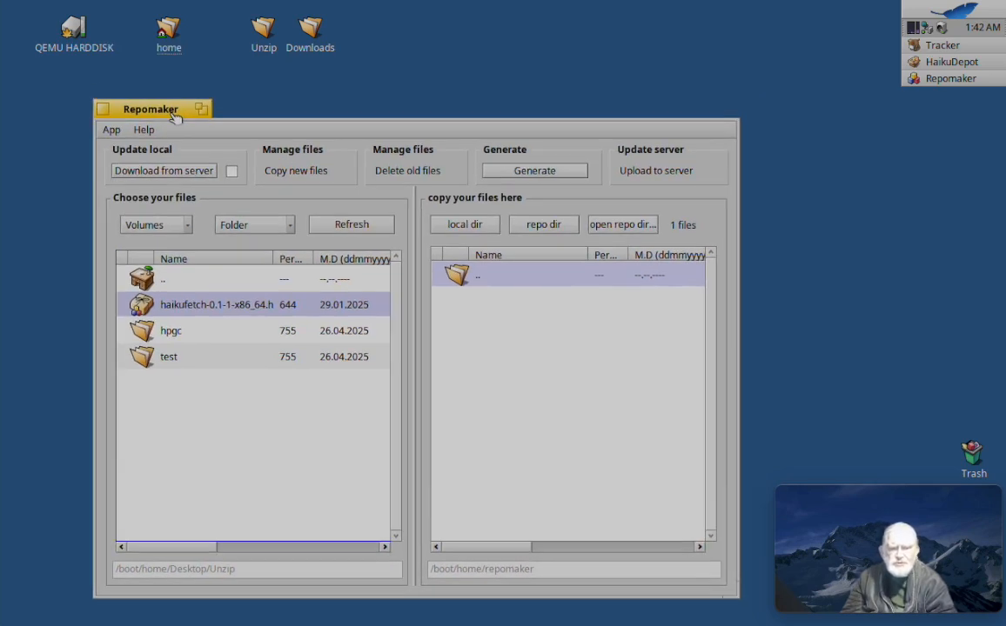